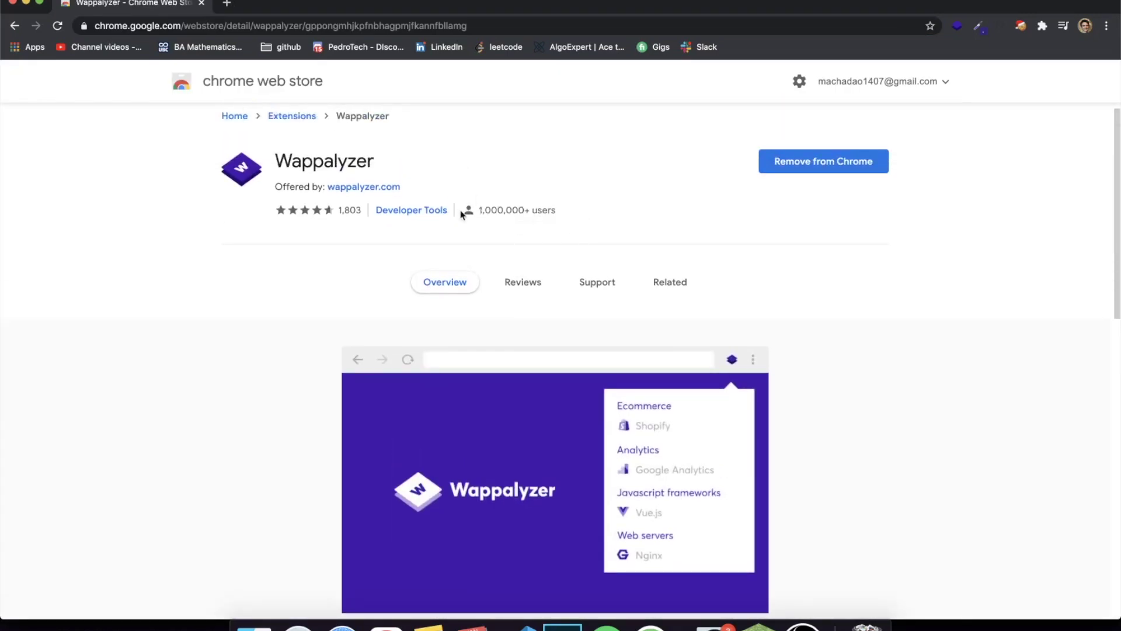
drag(461, 214, 571, 210)
click(571, 211)
drag(290, 160, 416, 158)
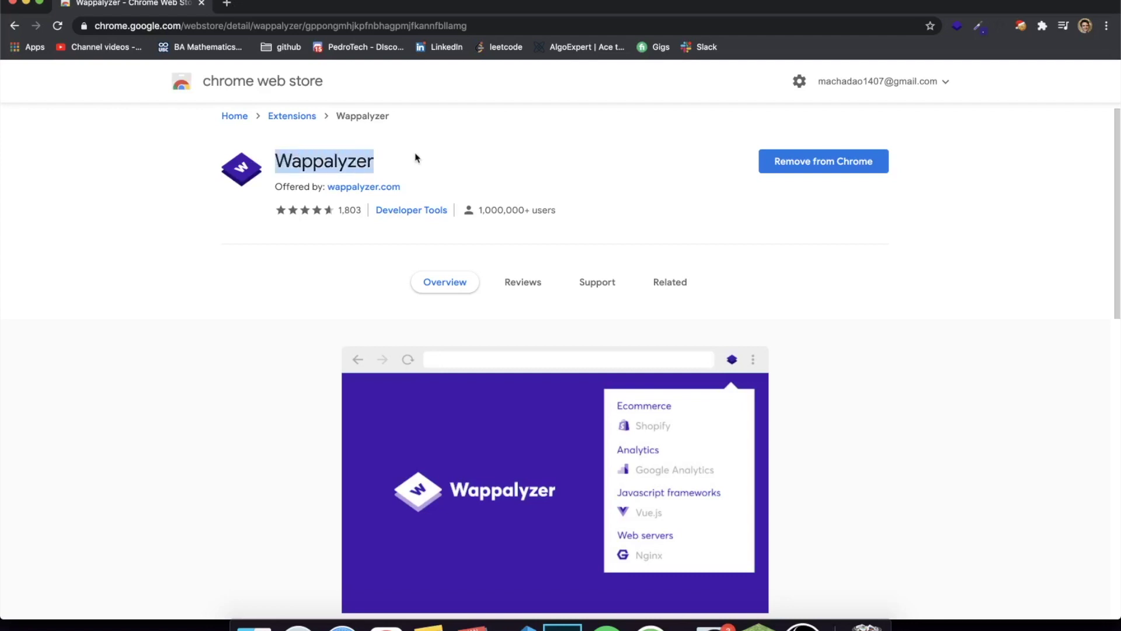
scroll(415, 158, down, 1)
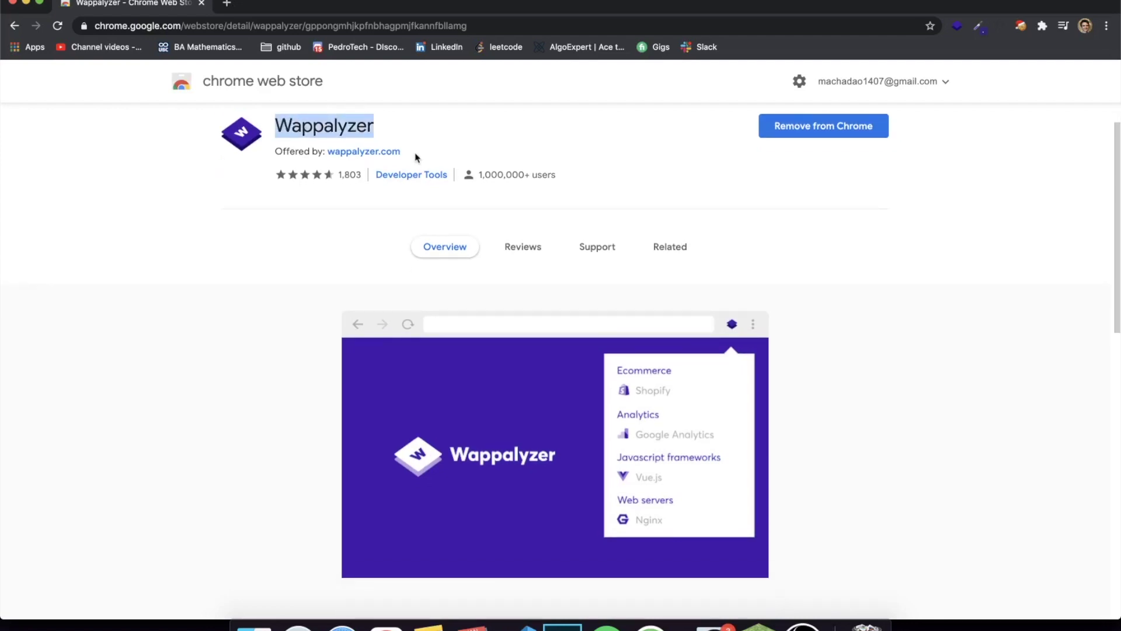
scroll(290, 363, down, 10)
scroll(289, 359, up, 10)
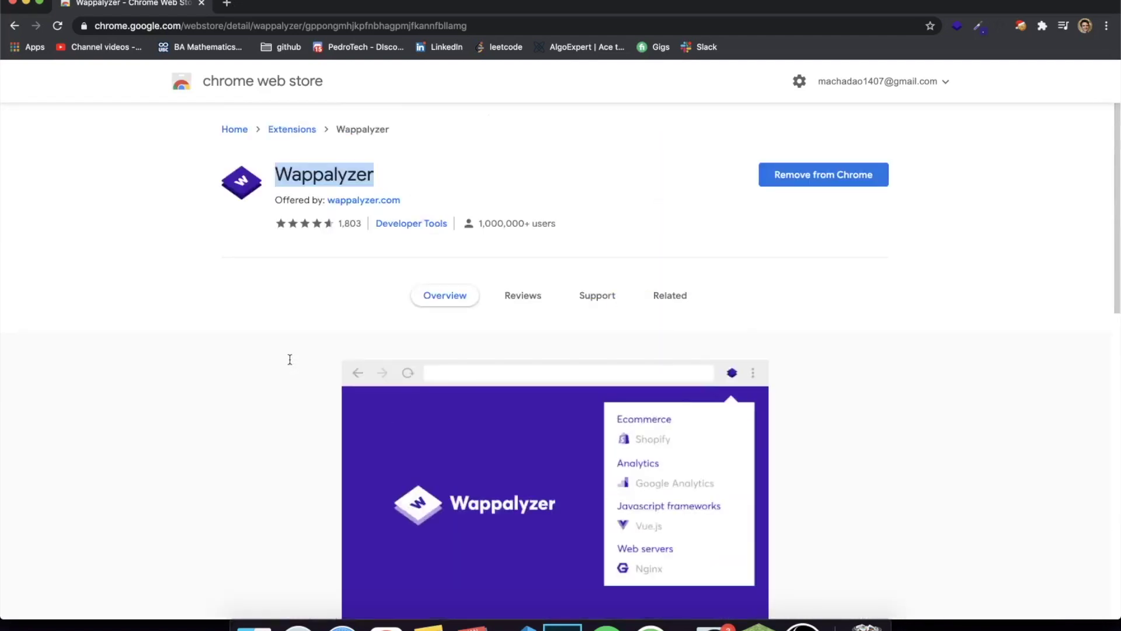
click(218, 182)
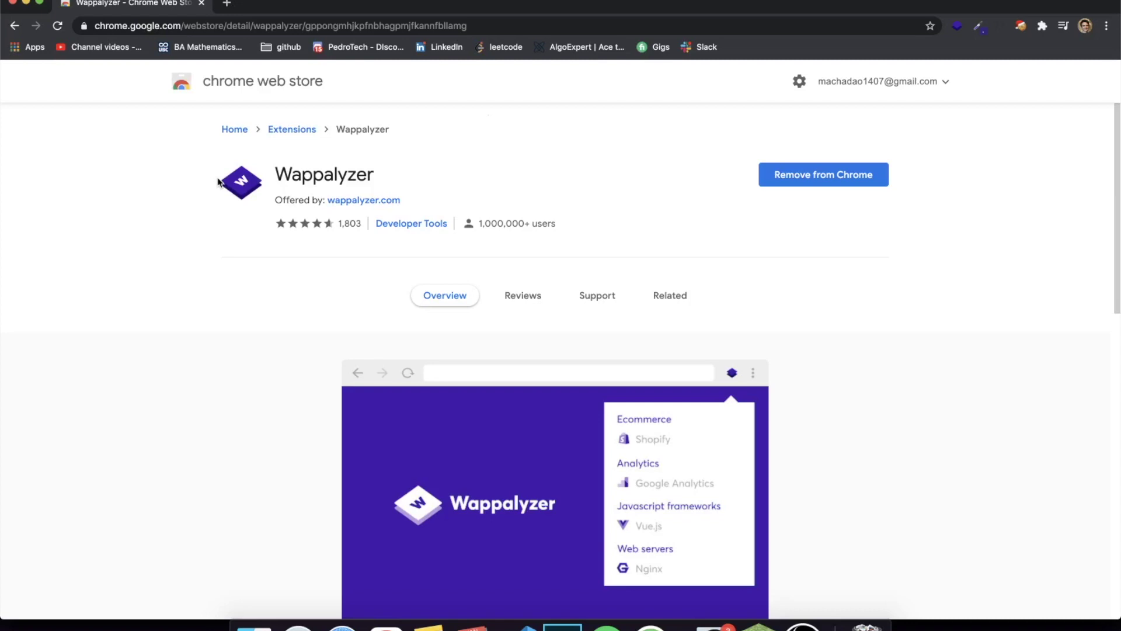
Step: Open a new tab and load the LinkedIn profile page from its bookmark
click(227, 5)
text(y)
key(BackSpace)
key(BackSpace)
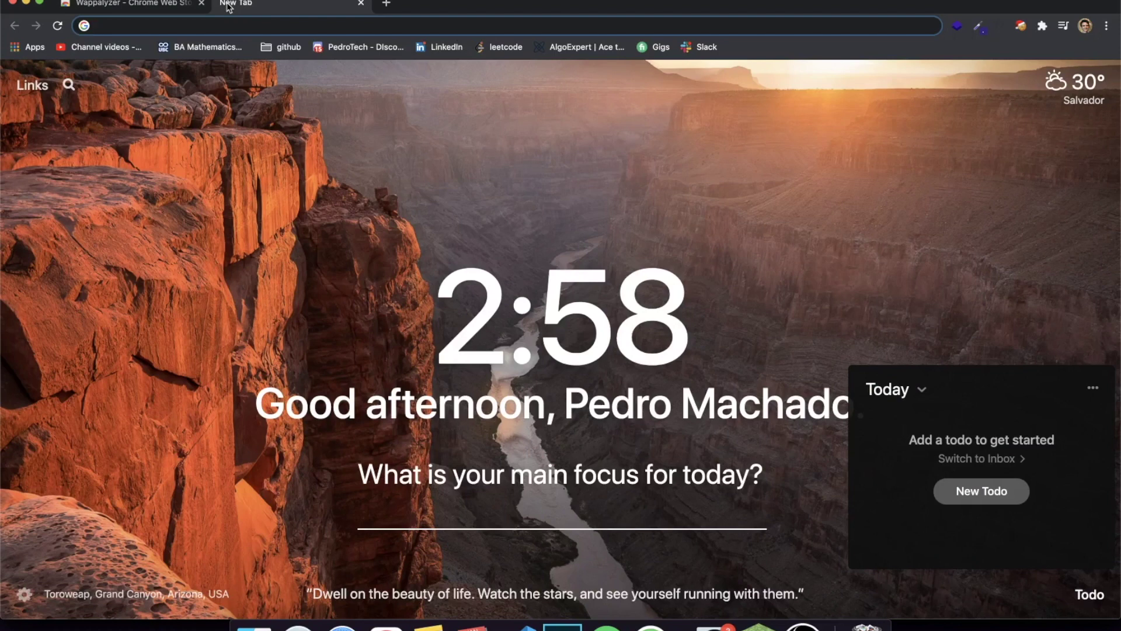
click(441, 46)
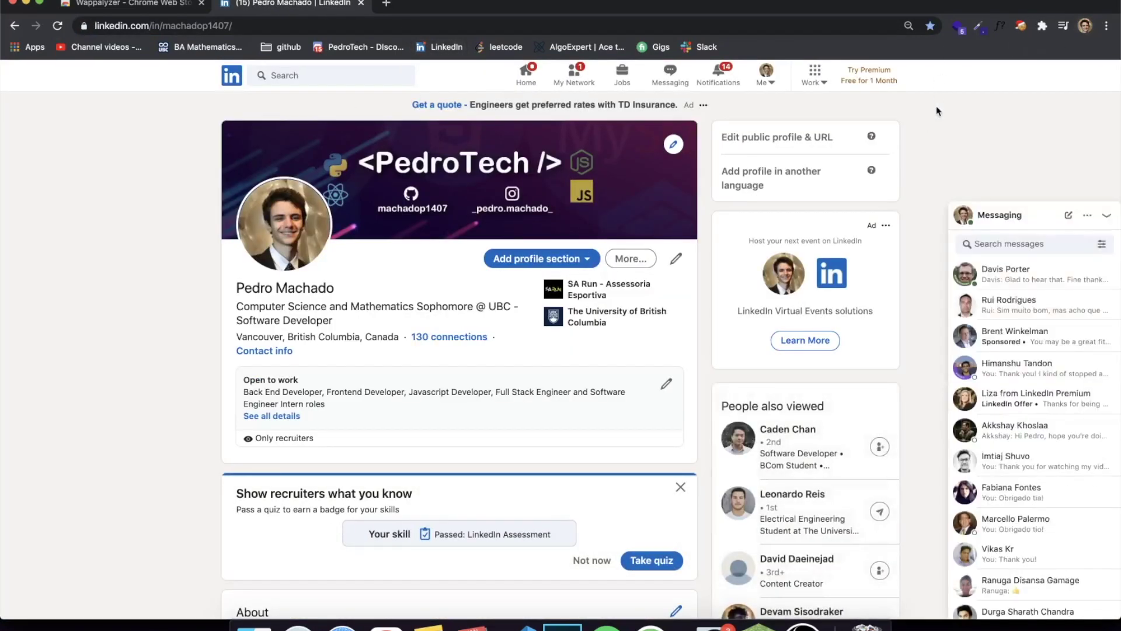
Step: View the technologies Wappalyzer detects on the LinkedIn page, toggling its popup a few times
click(958, 28)
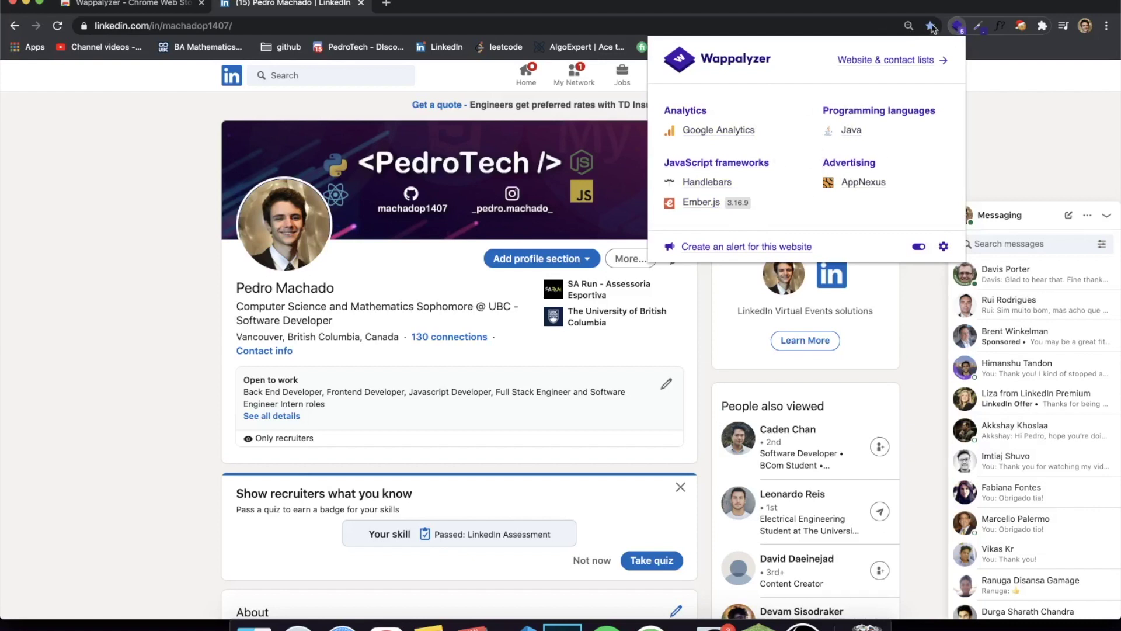
click(958, 26)
click(958, 26)
click(958, 27)
click(958, 27)
click(329, 26)
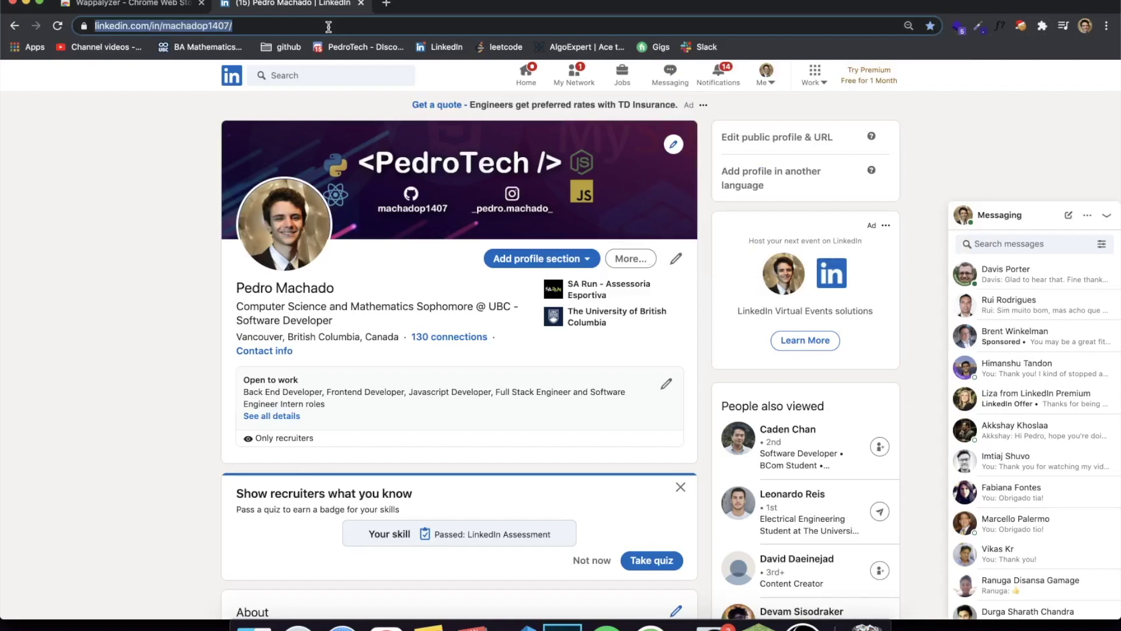
Step: Load the portfolio site from the autocompleted 'mac' address and view Wappalyzer's detected technologies
text(mac)
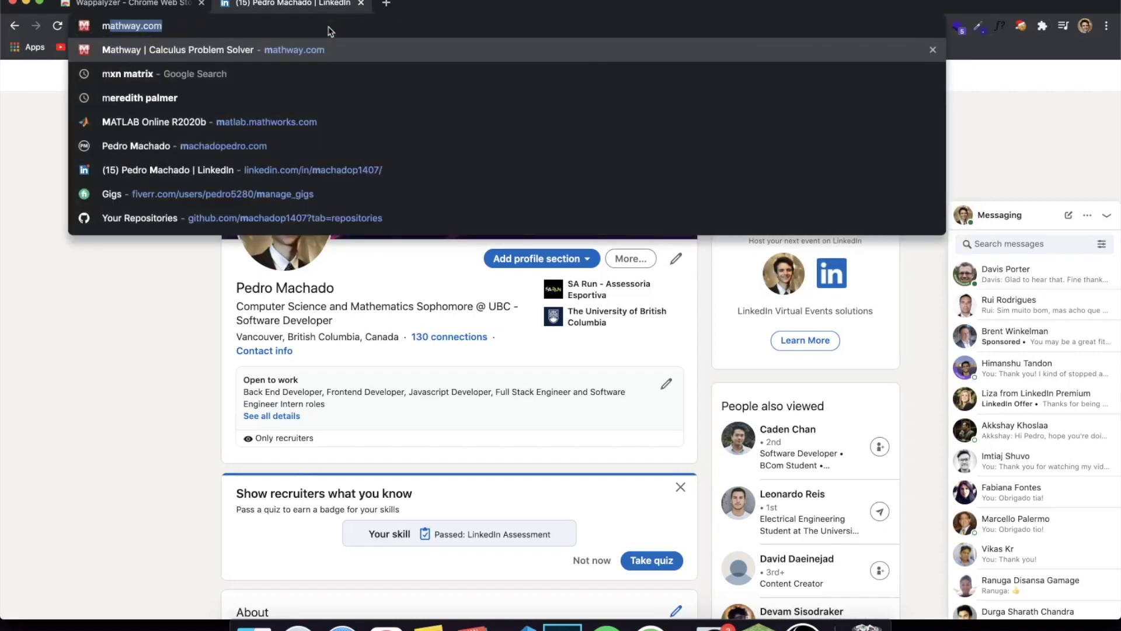
key(Return)
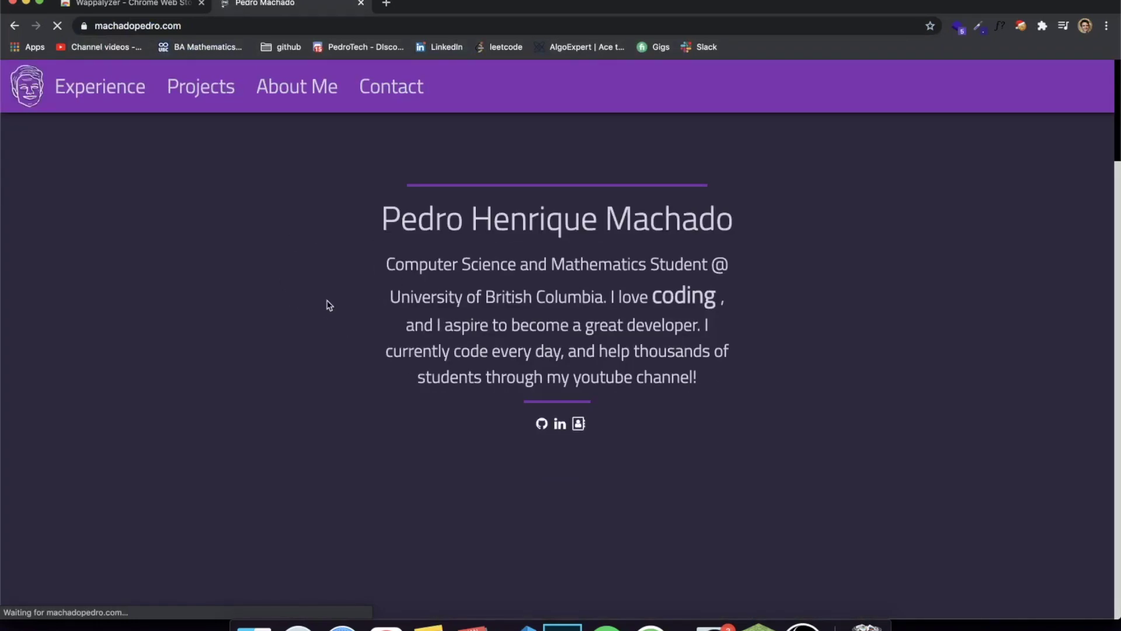
click(957, 25)
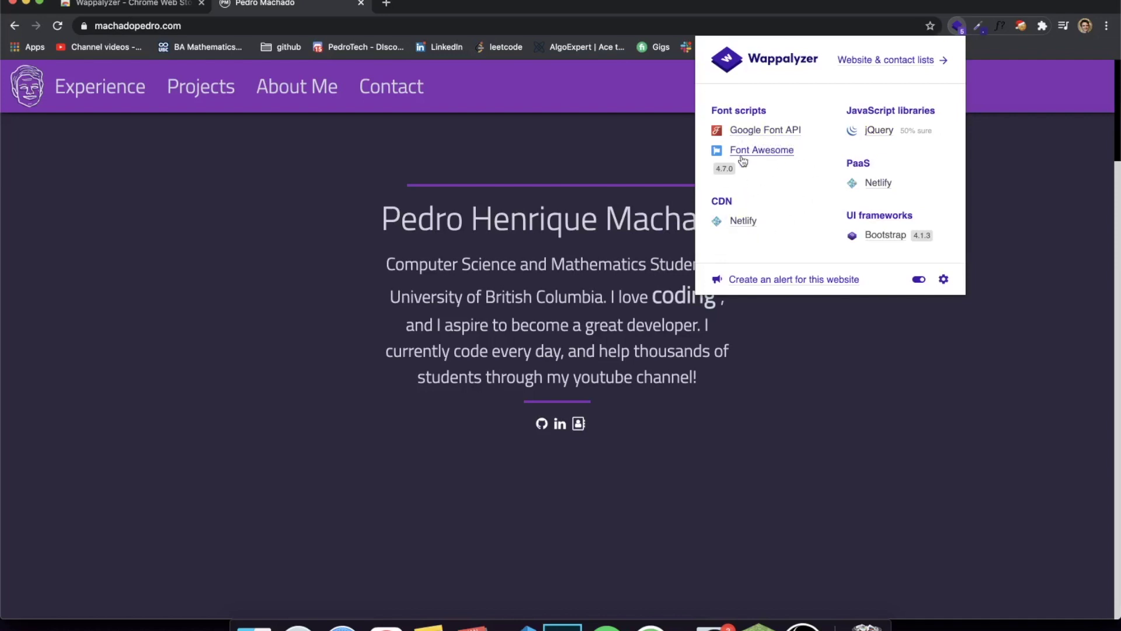
Step: Reload the portfolio page and recheck Wappalyzer's results: Bootstrap 4.1.3, jQuery, Netlify, Font Awesome
click(668, 240)
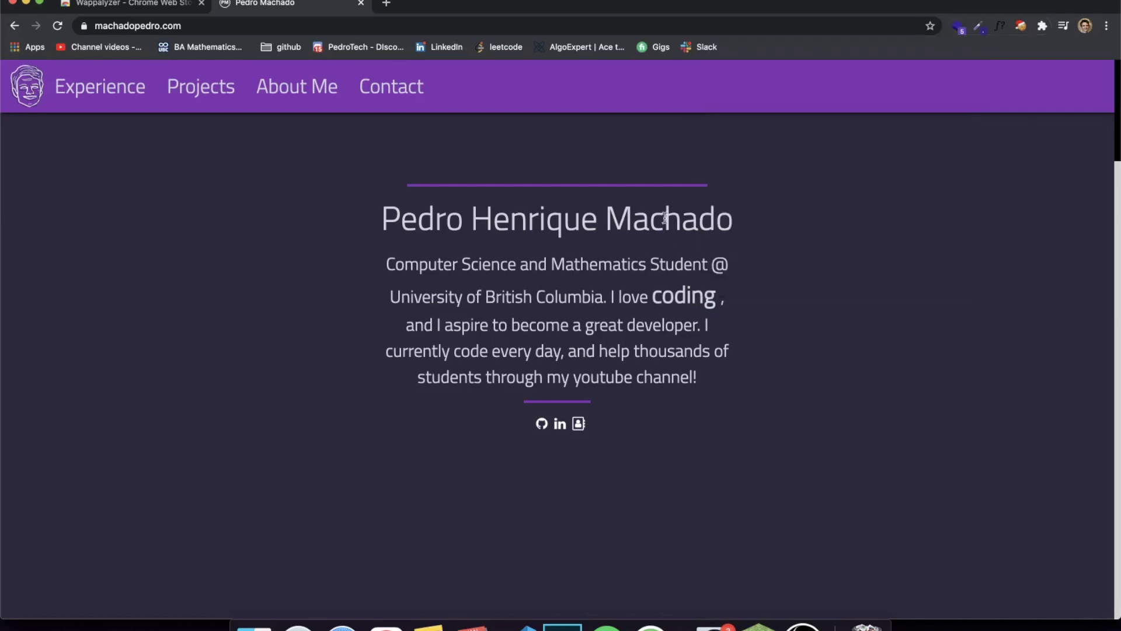
click(958, 26)
click(57, 26)
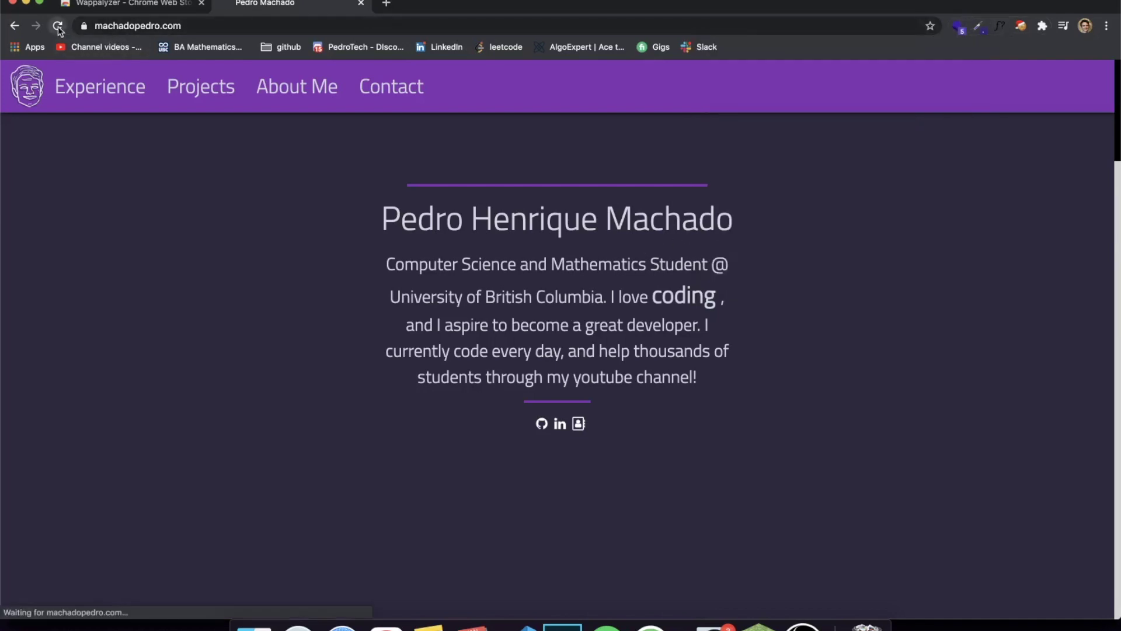
click(958, 27)
click(958, 27)
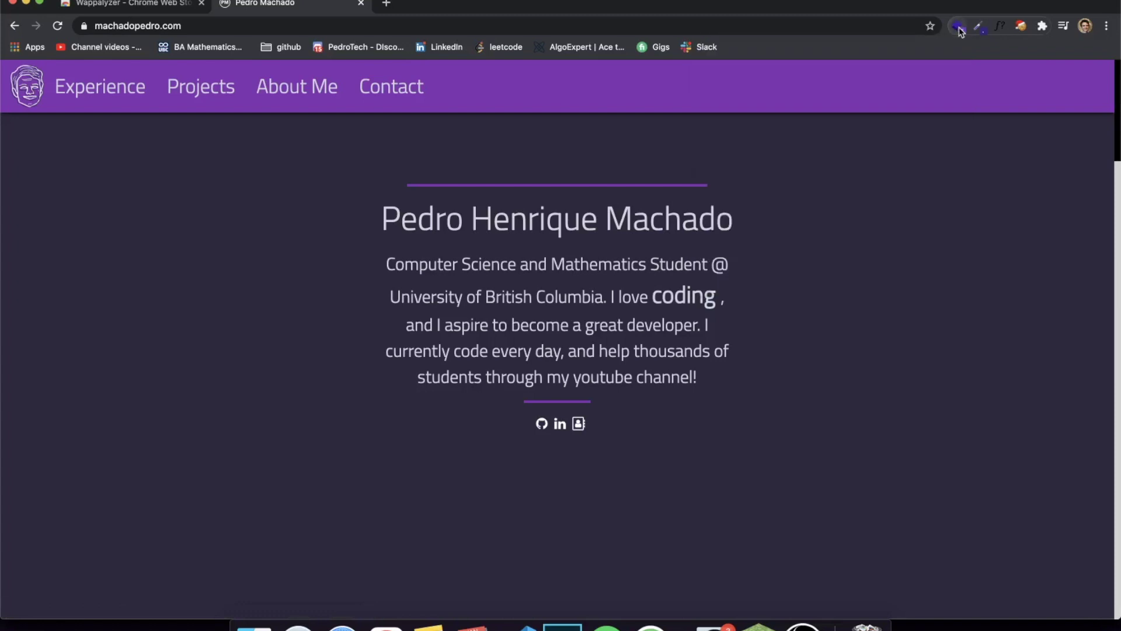
Step: Load LeetCode from its bookmark and scroll through Wappalyzer's full detected technology list
click(501, 46)
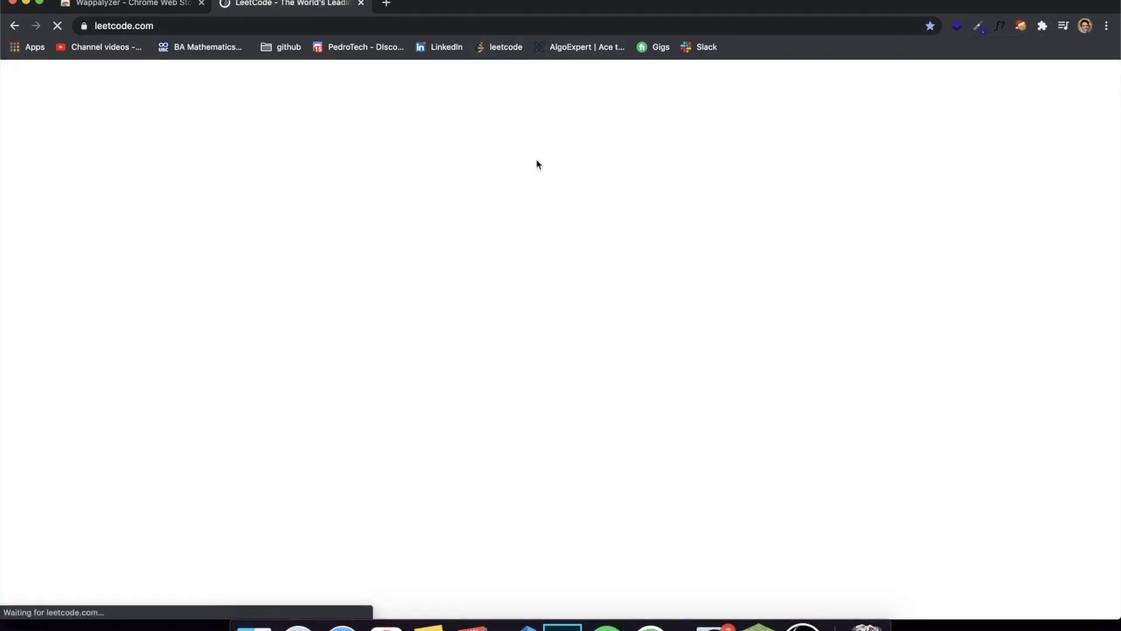
click(958, 27)
scroll(787, 241, down, 2)
scroll(788, 241, down, 4)
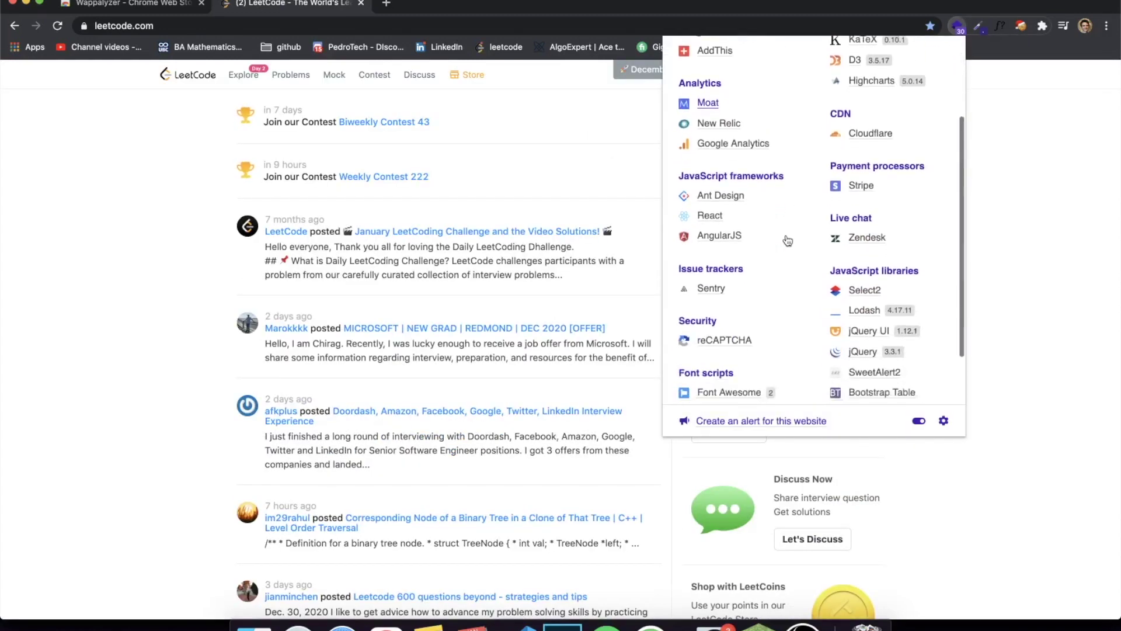
scroll(787, 241, up, 5)
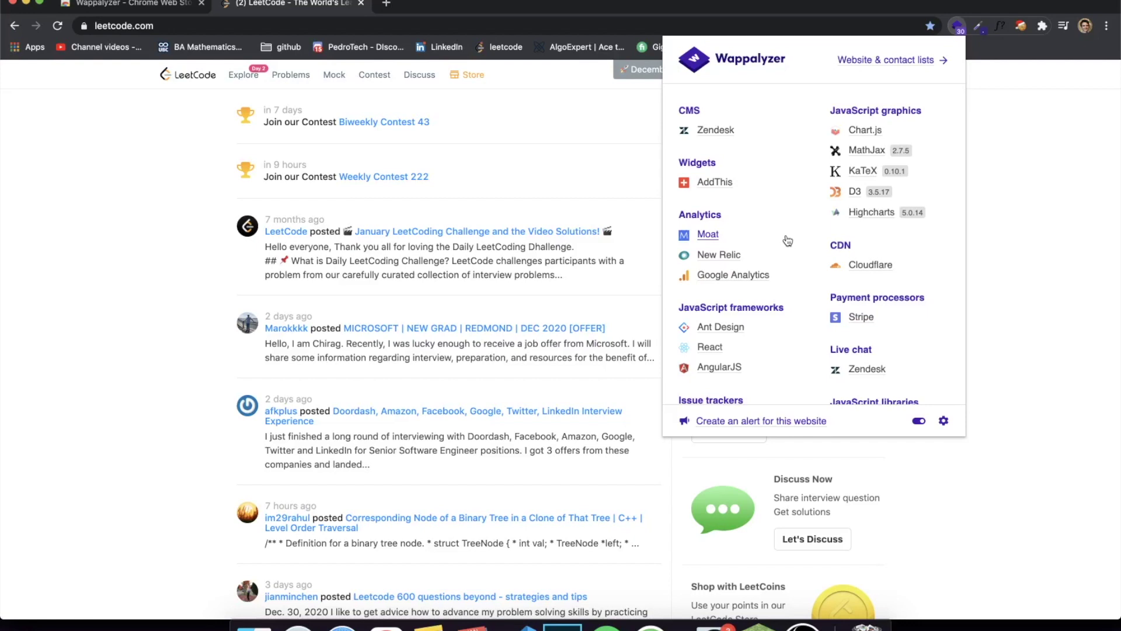
scroll(787, 241, down, 5)
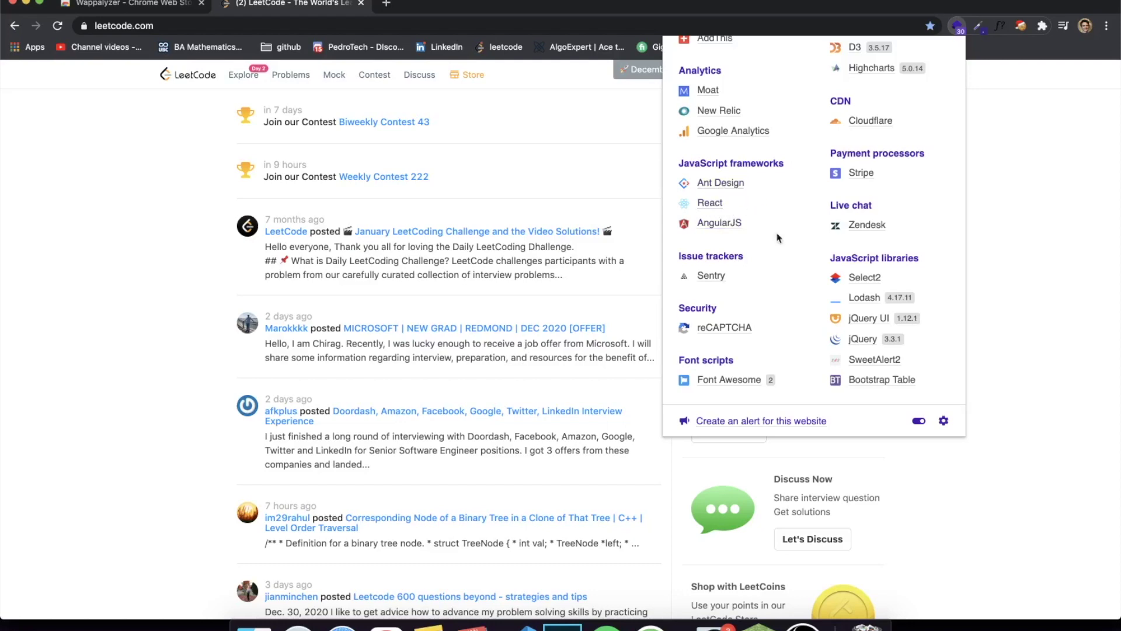
scroll(729, 307, up, 3)
scroll(733, 311, down, 5)
scroll(732, 311, up, 5)
click(559, 185)
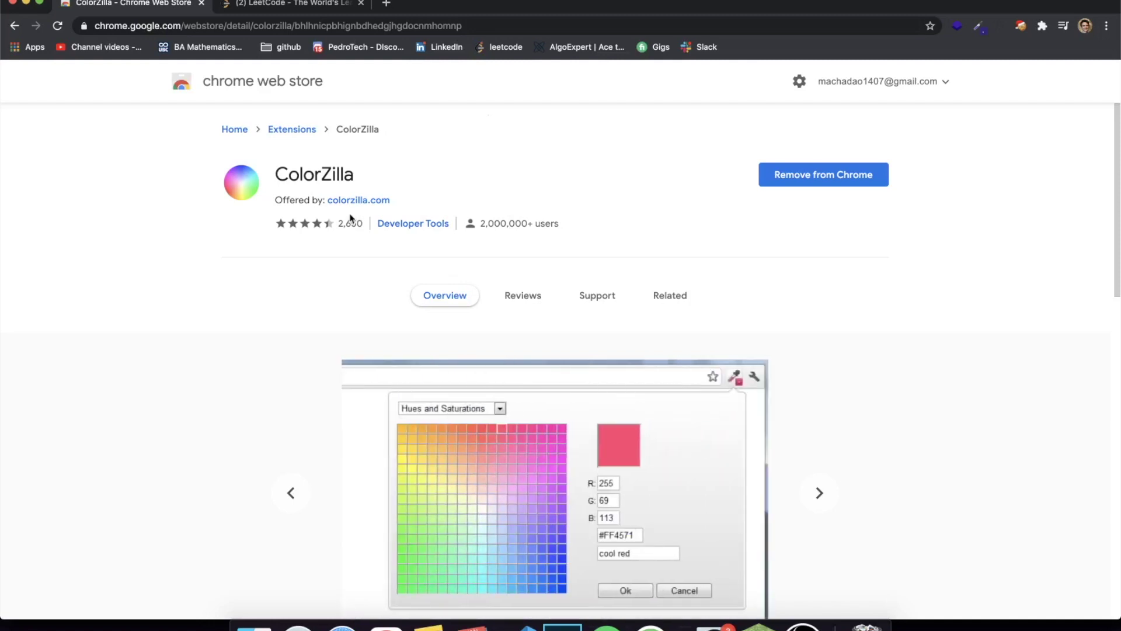
Step: Return to the LeetCode tab
click(312, 3)
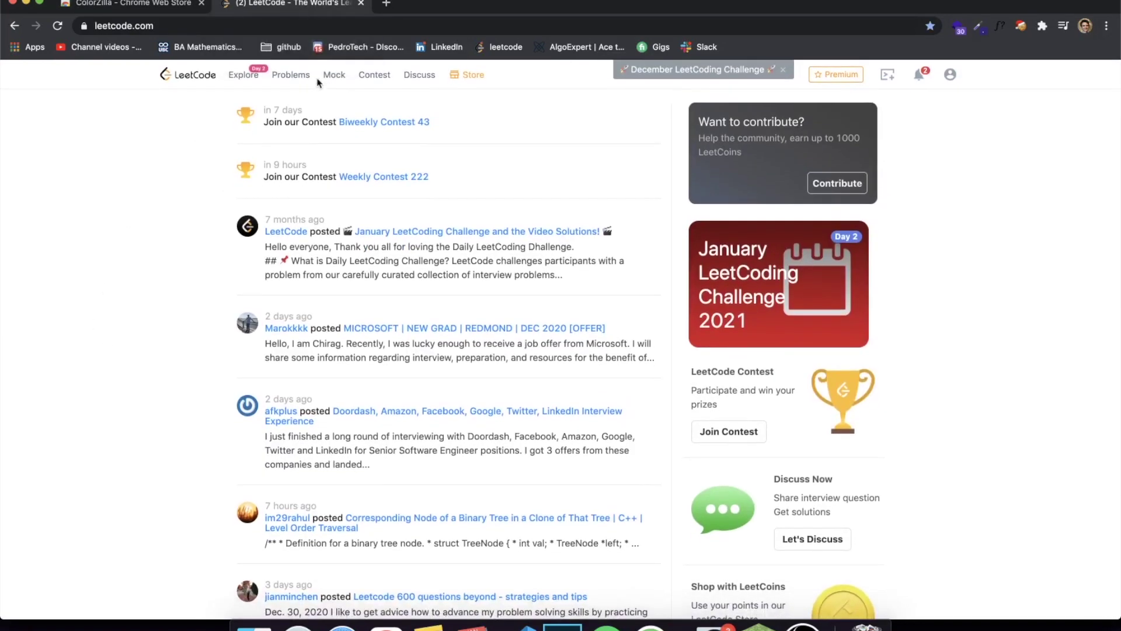
Step: On LeetCode Problems, sample the Algorithms card's #F9CF4C with ColorZilla, then launch its gradient generator
click(292, 76)
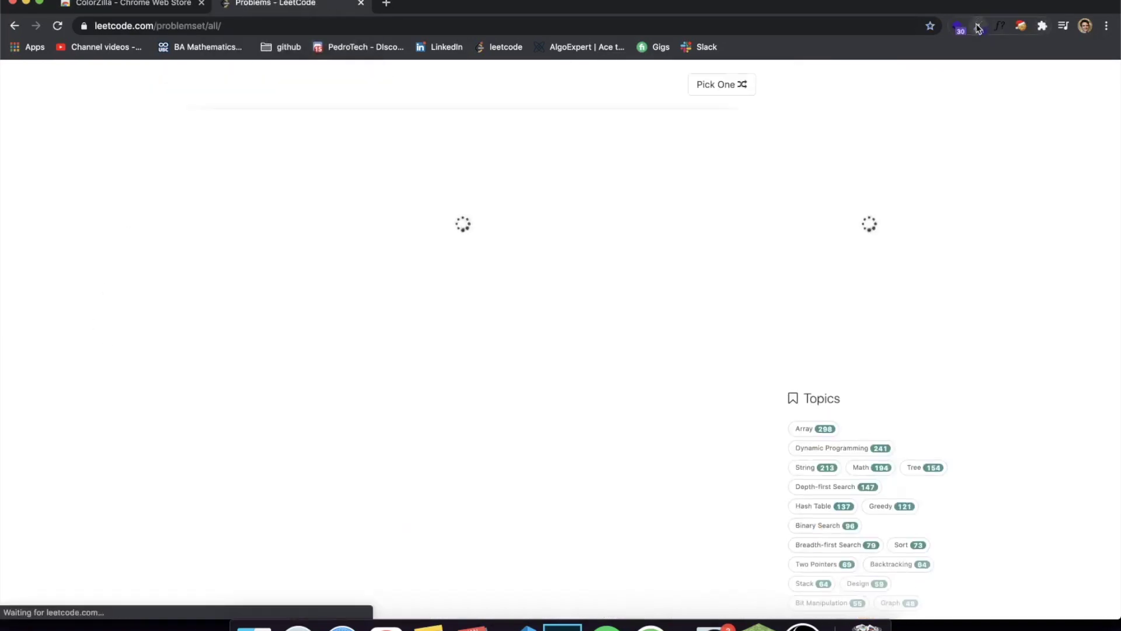
click(978, 28)
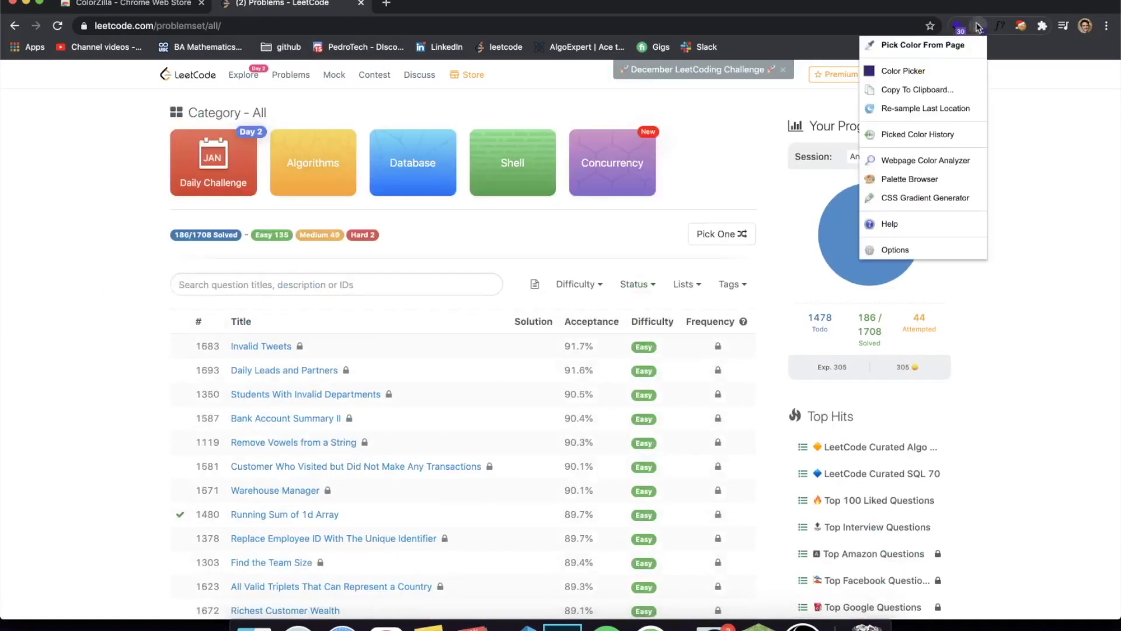
click(932, 50)
click(979, 28)
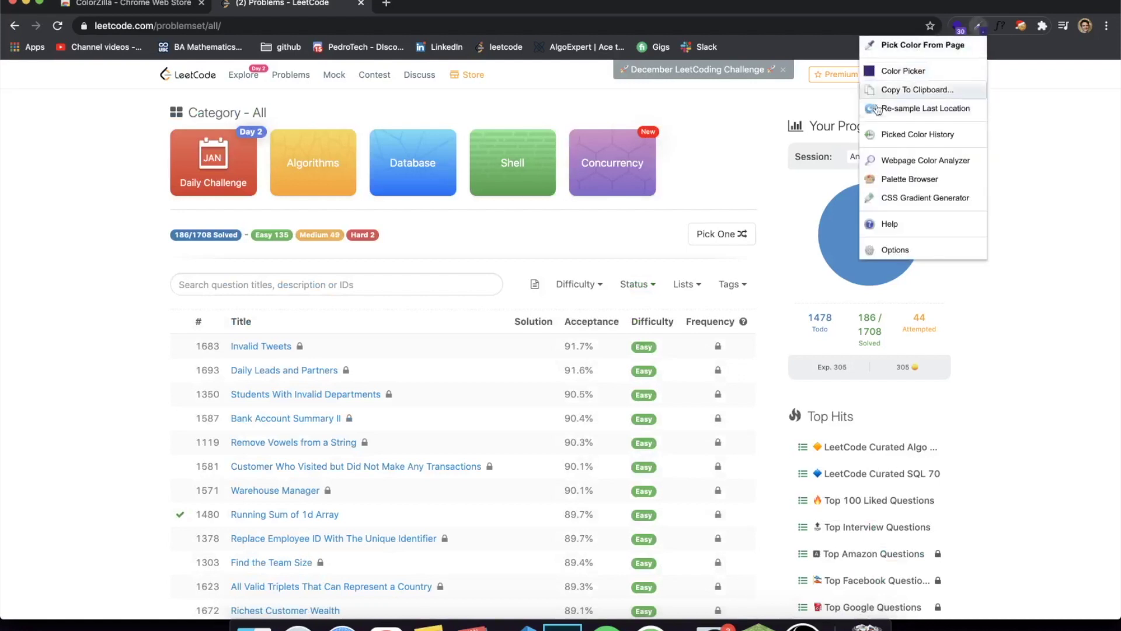
click(900, 49)
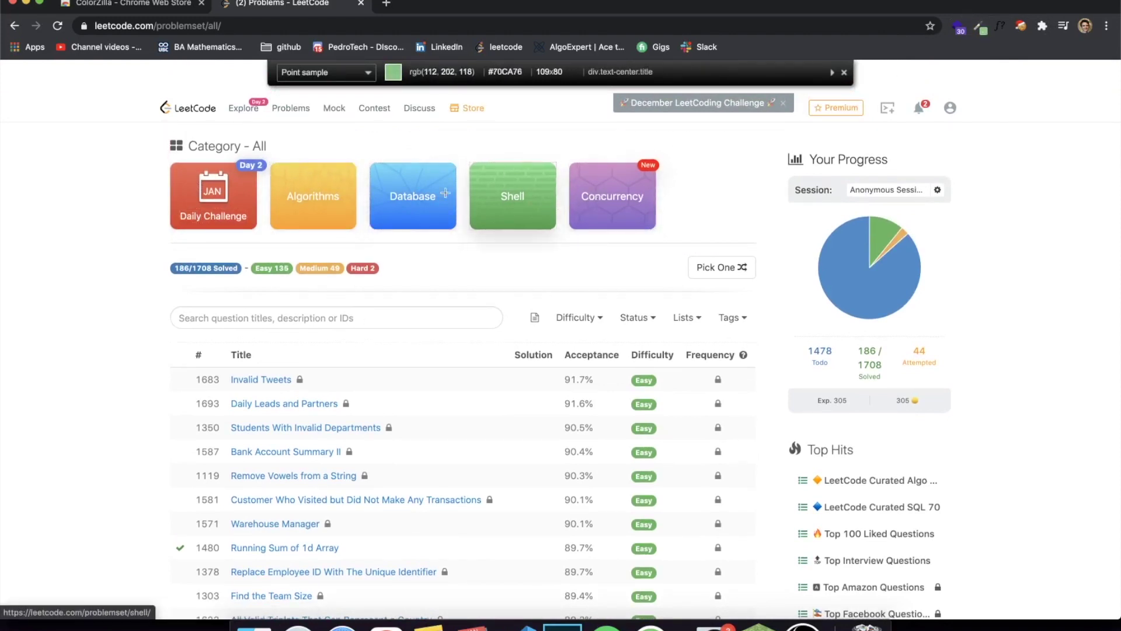
click(290, 177)
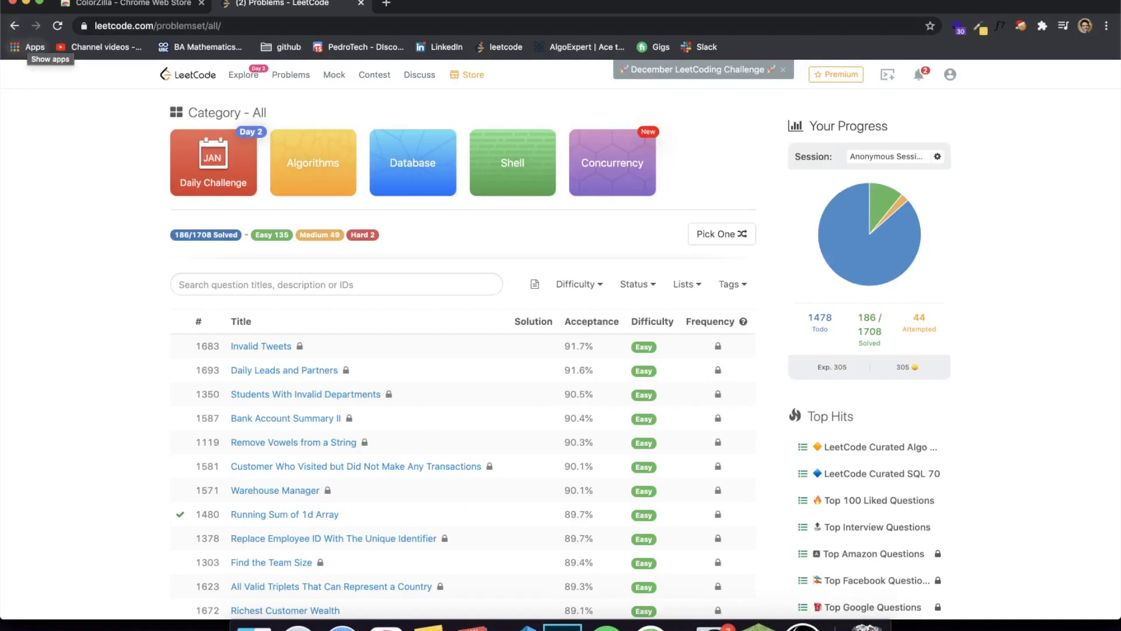
click(980, 27)
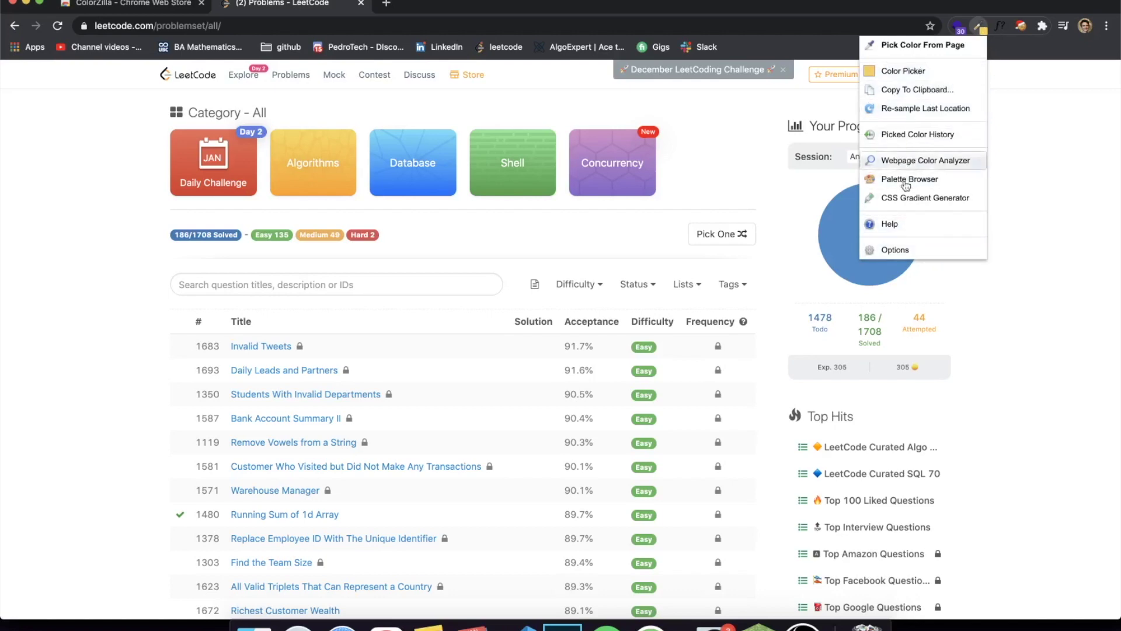
click(911, 198)
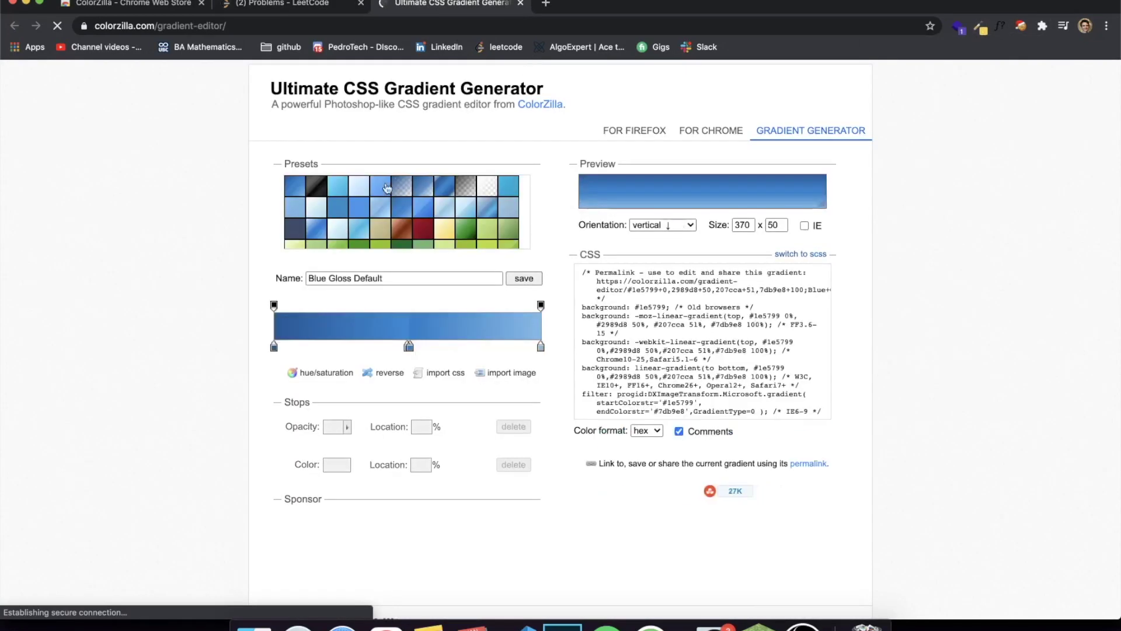
Step: Move a gradient colour stop to 70% and try the Brown Gloss and Green 3D #3 presets
drag(410, 347, 365, 348)
click(445, 347)
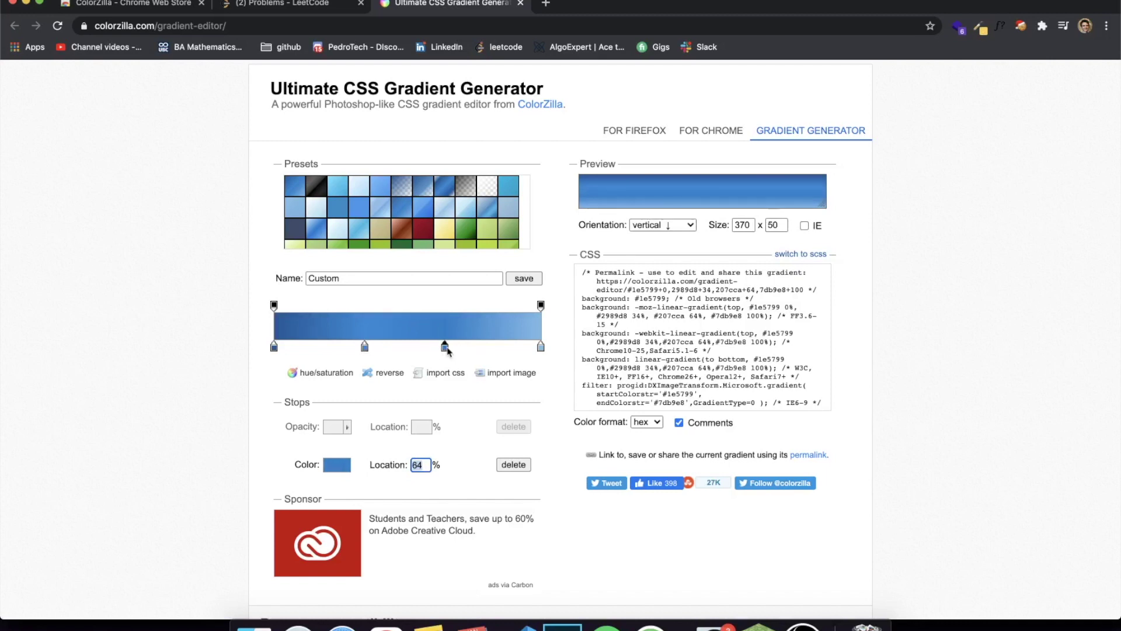
click(441, 229)
click(403, 230)
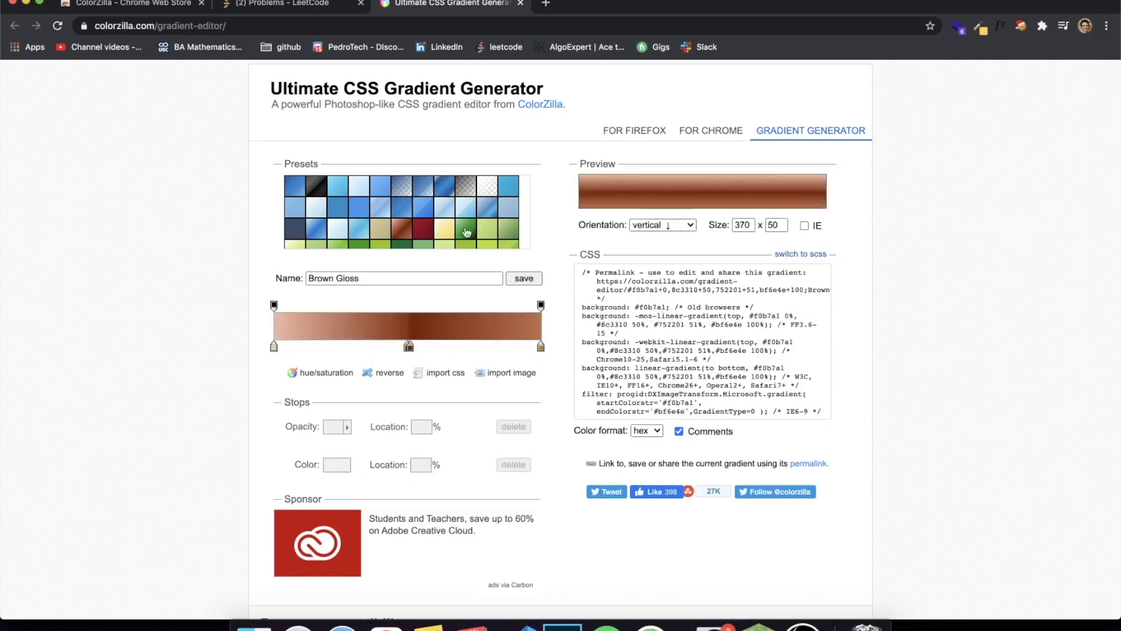
click(461, 230)
click(484, 234)
scroll(495, 235, down, 2)
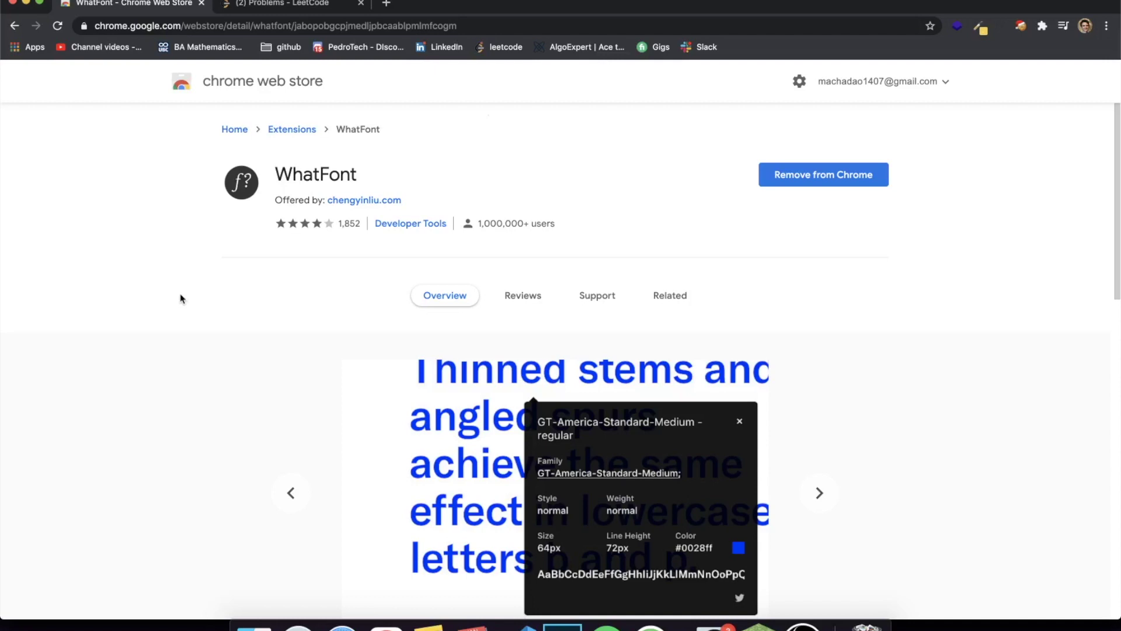
Step: Scroll the WhatFont store listing and highlight its title text
scroll(180, 295, down, 1)
scroll(179, 294, up, 1)
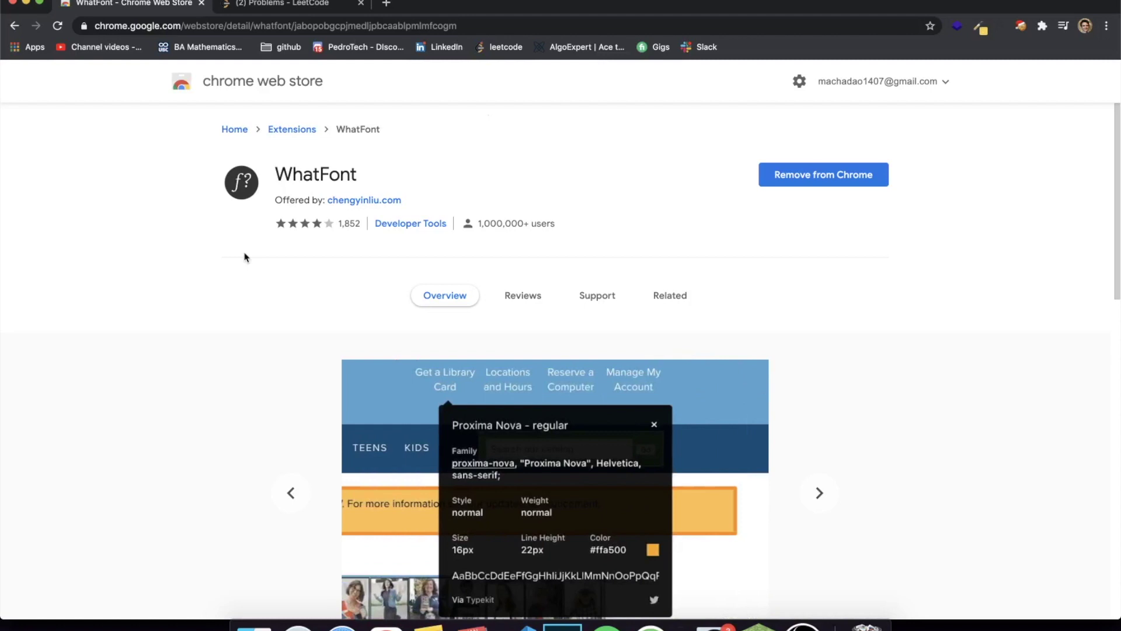
scroll(244, 257, down, 10)
scroll(244, 257, up, 10)
drag(375, 180, 276, 166)
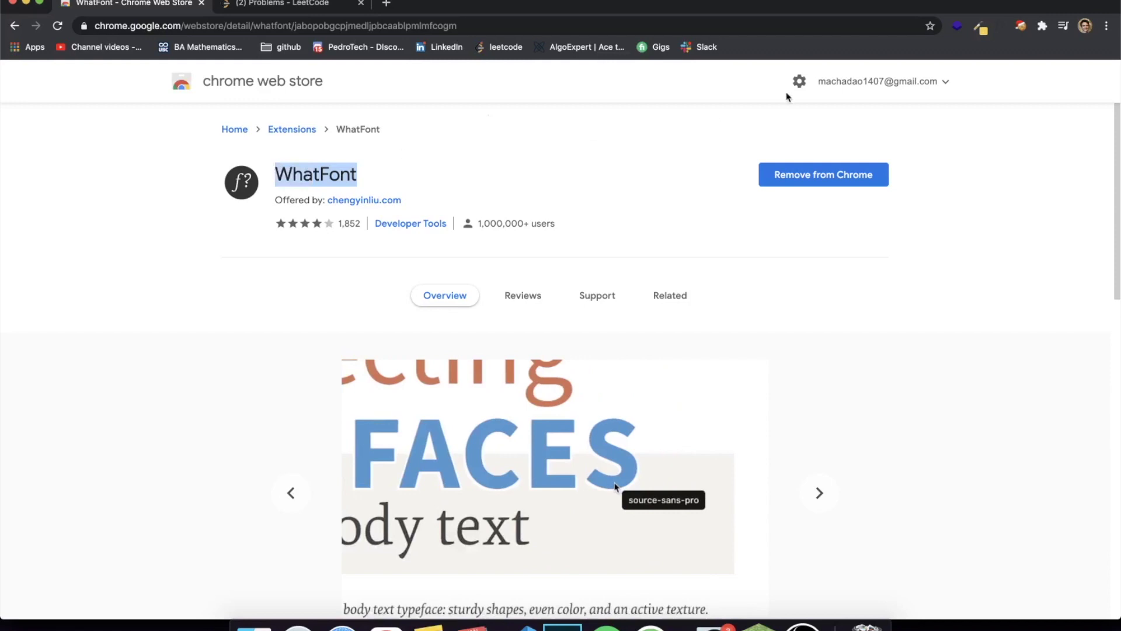
Step: Open and dismiss WhatFont's toolbar context menu, then switch to the LeetCode Problems tab
right_click(1002, 28)
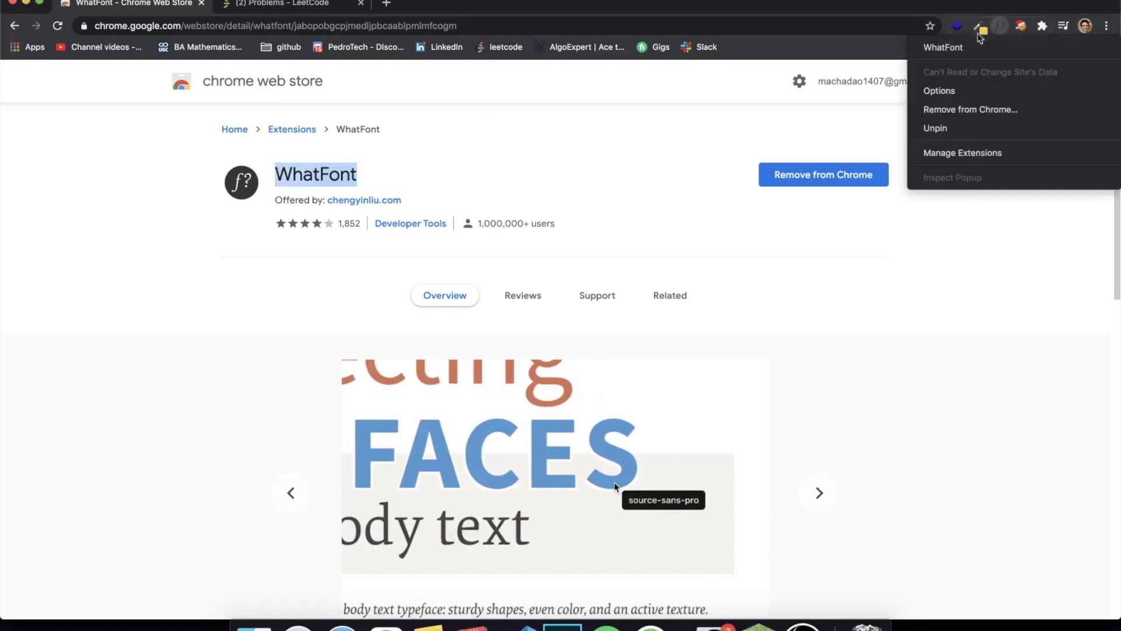
click(754, 178)
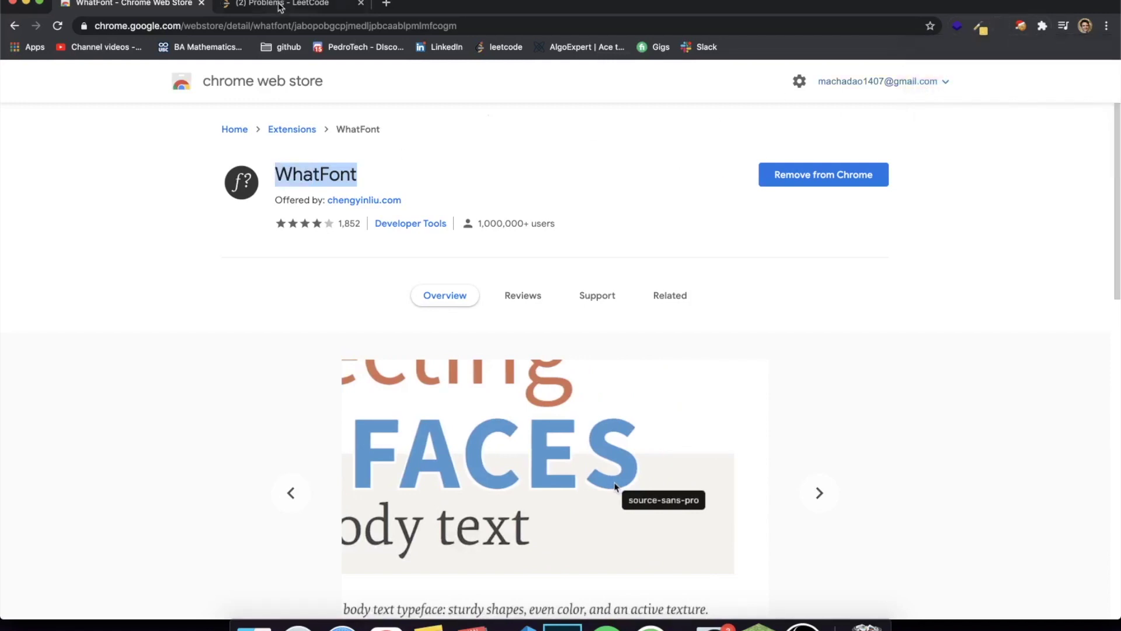
click(282, 4)
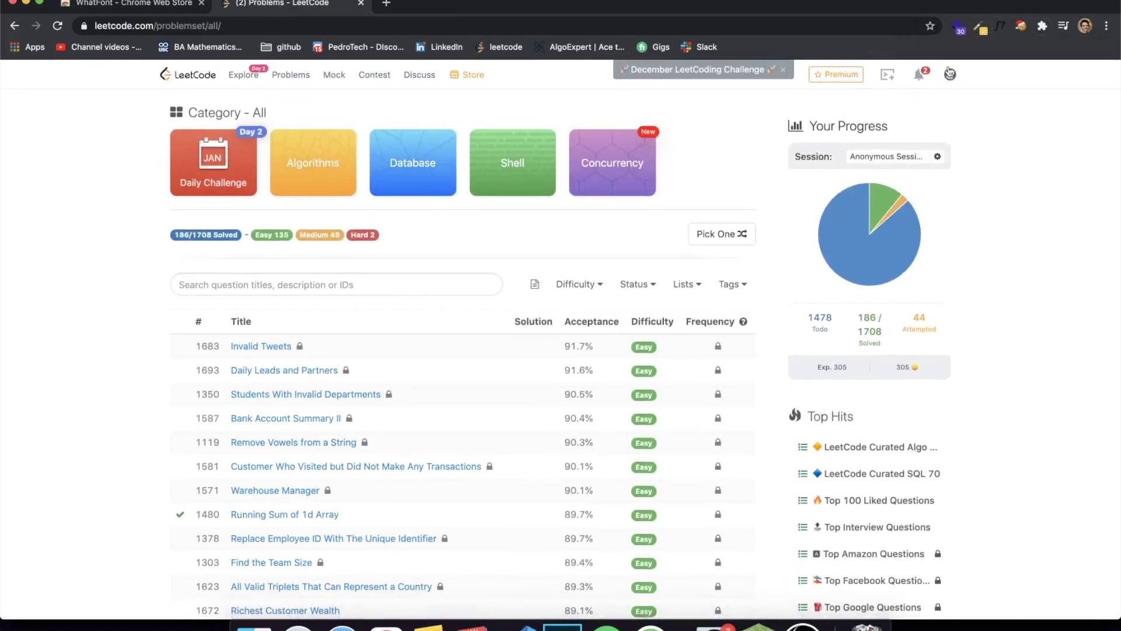
Step: Use WhatFont on LeetCode to identify the Contest link's font: system-ui 400, 13px, #263238
click(1000, 26)
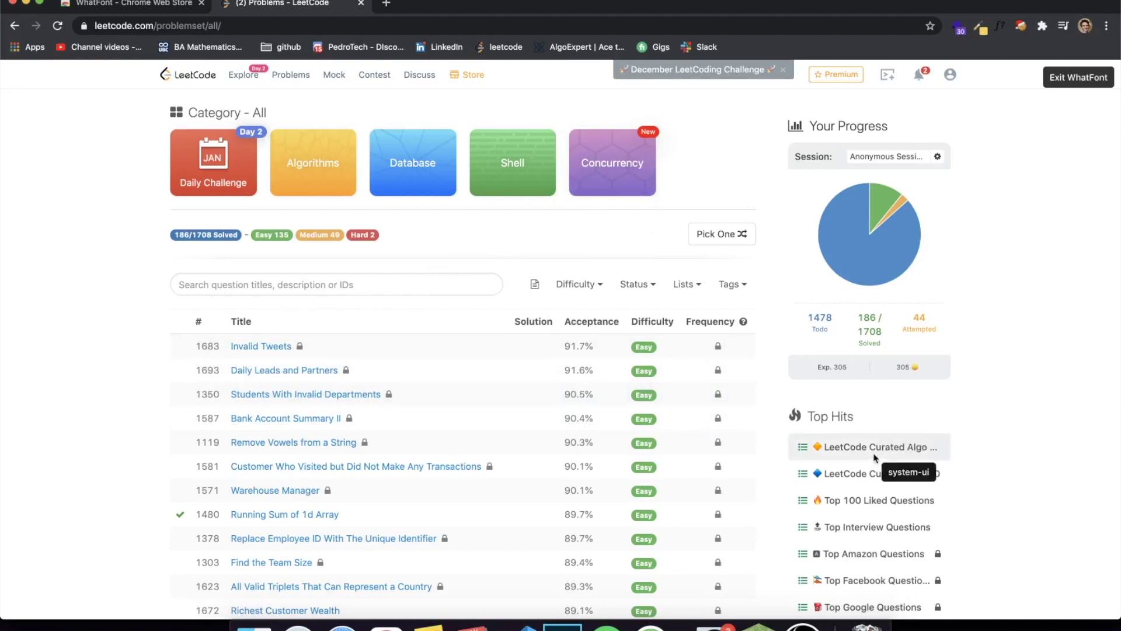
mouse_move(872, 220)
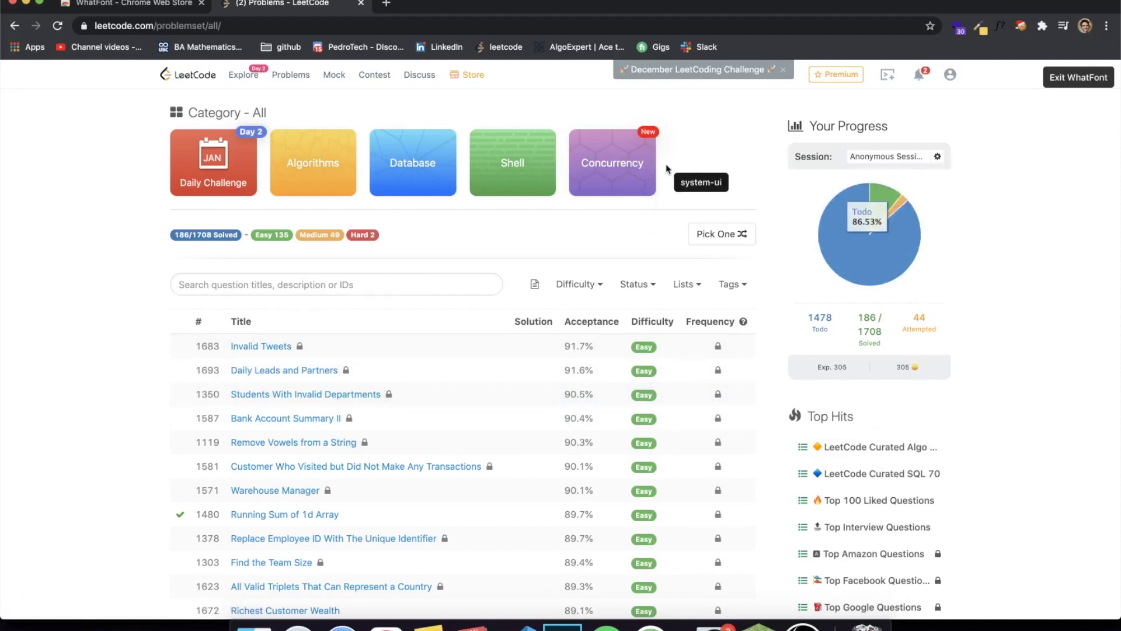
click(366, 78)
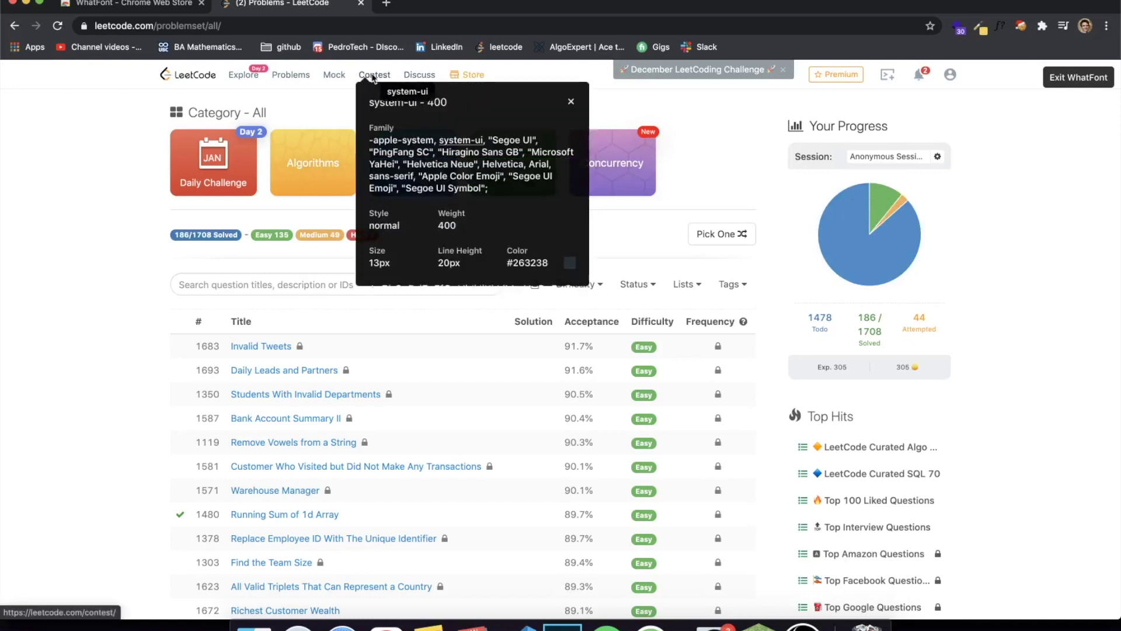
click(571, 102)
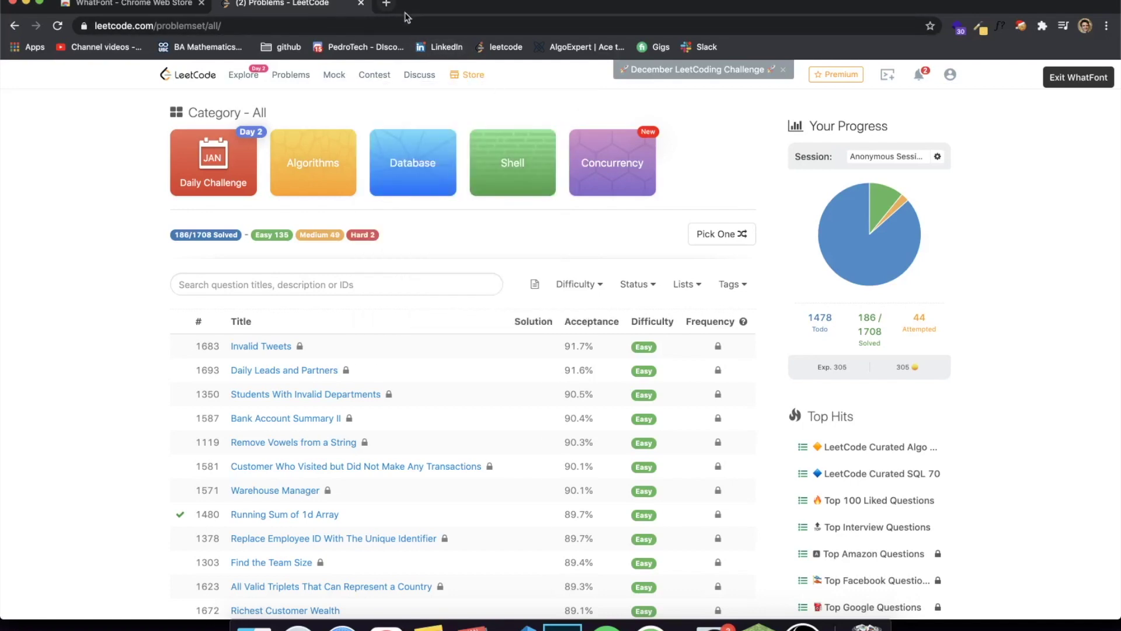
Step: Load the portfolio site from the 'mac' address and activate WhatFont on it
click(375, 25)
text(m)
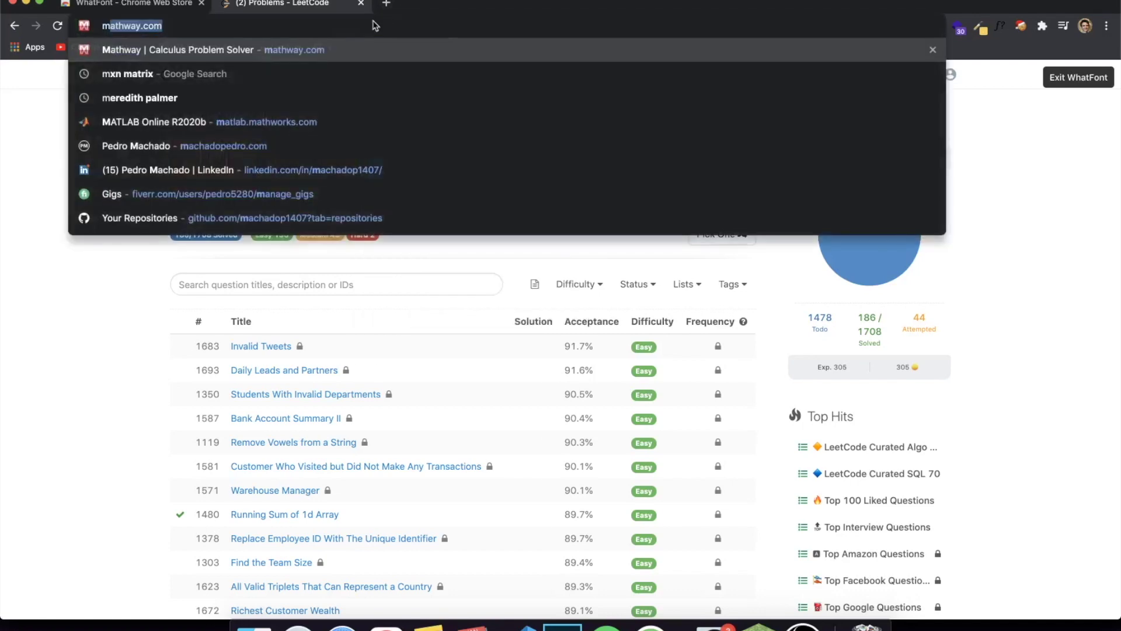
text(ac)
key(Return)
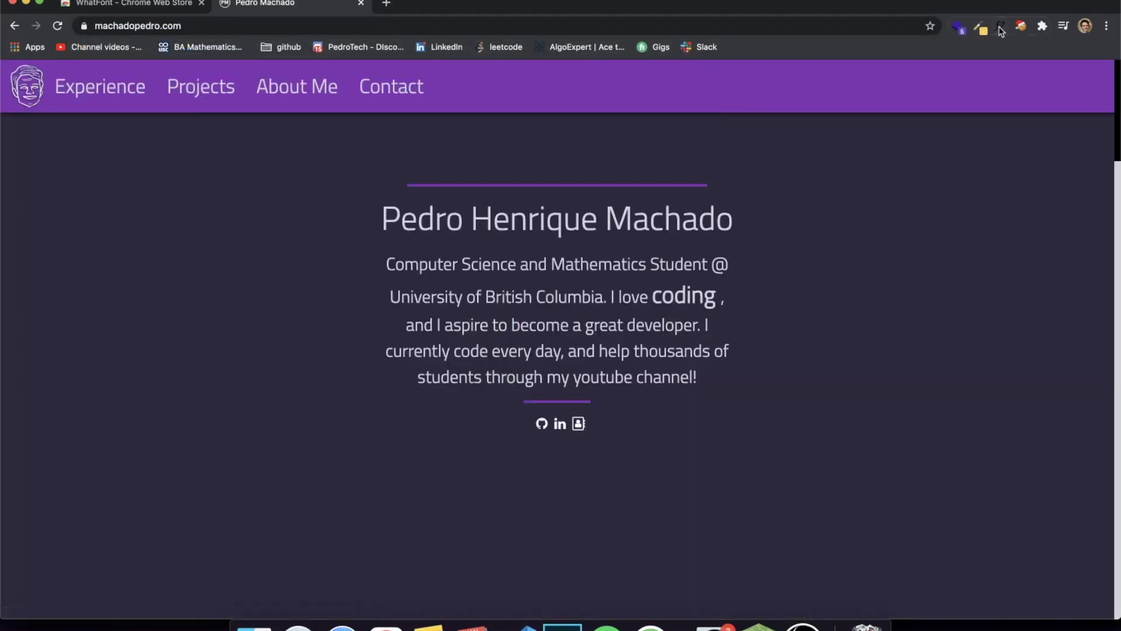
click(999, 26)
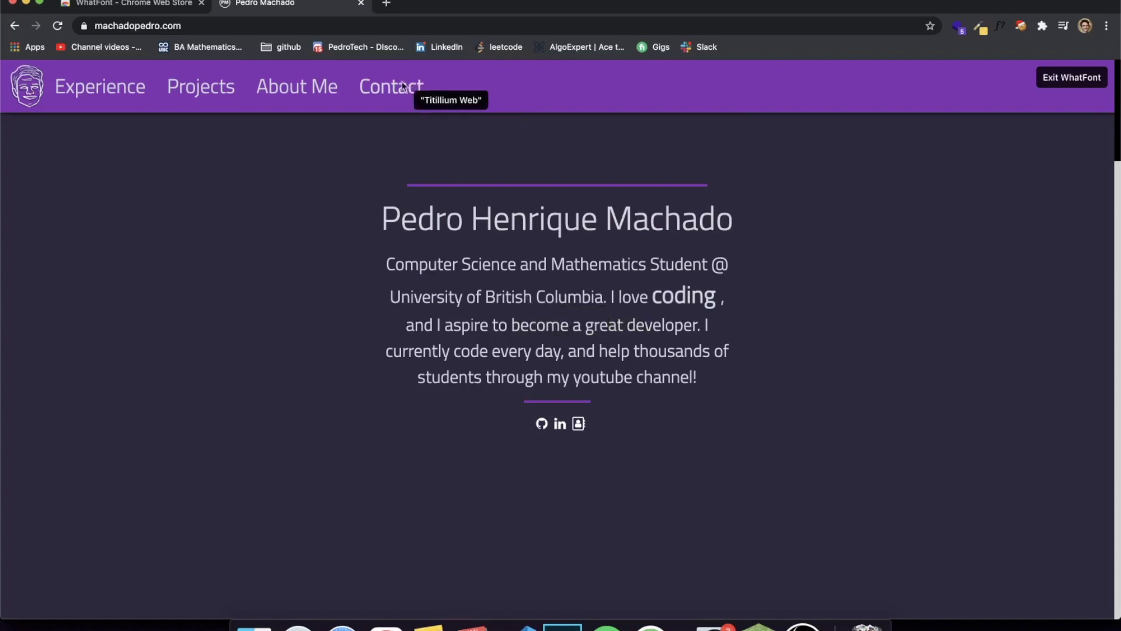
Step: Identify an Experience heading as Titillium Web 500, 40px, scroll the page, and close the tab
scroll(528, 332, down, 4)
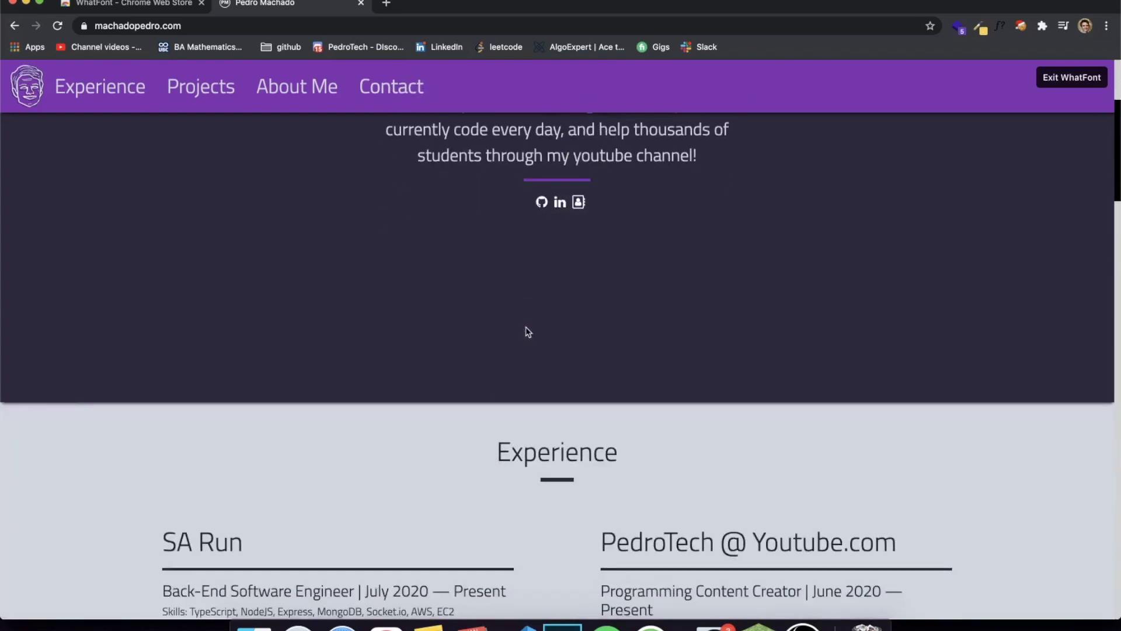
scroll(529, 331, down, 5)
click(660, 309)
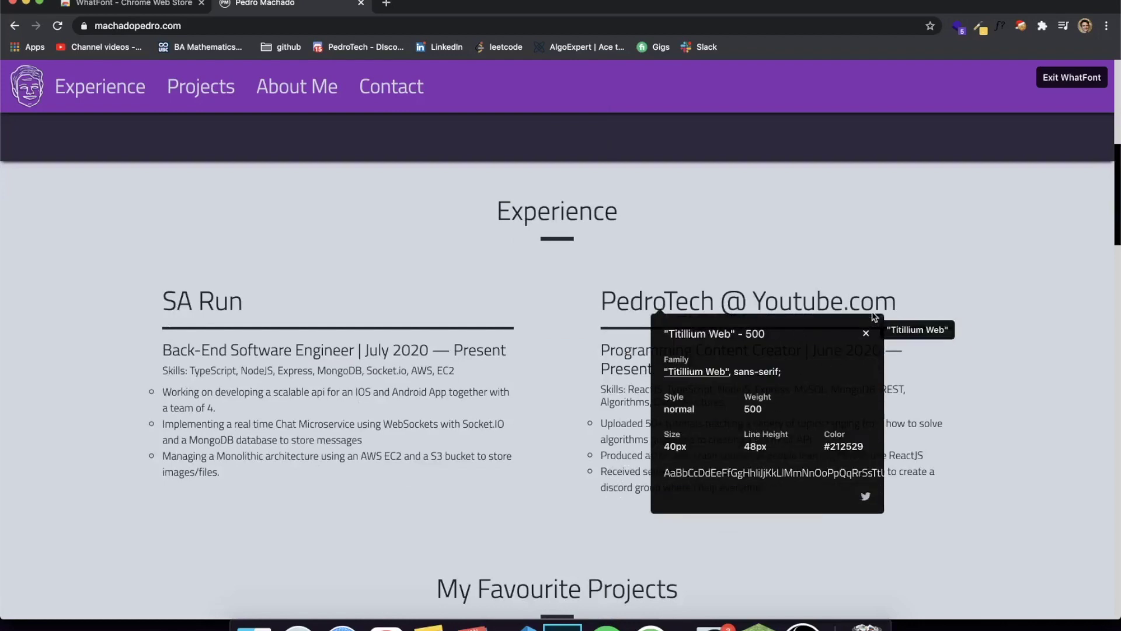
click(865, 333)
scroll(730, 455, down, 5)
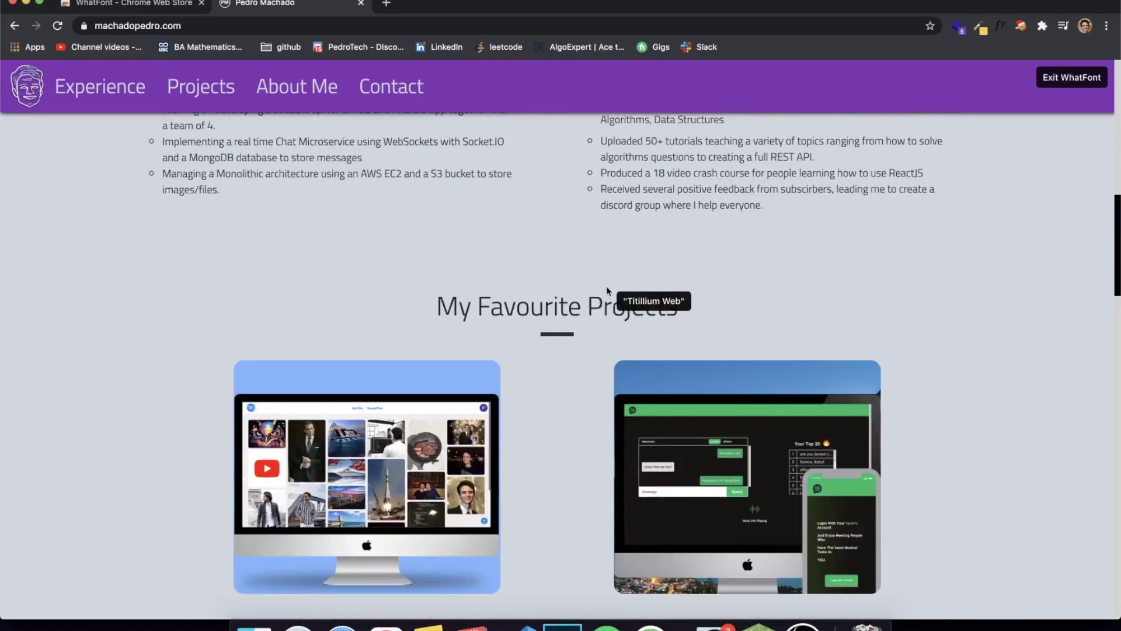
scroll(584, 304, down, 12)
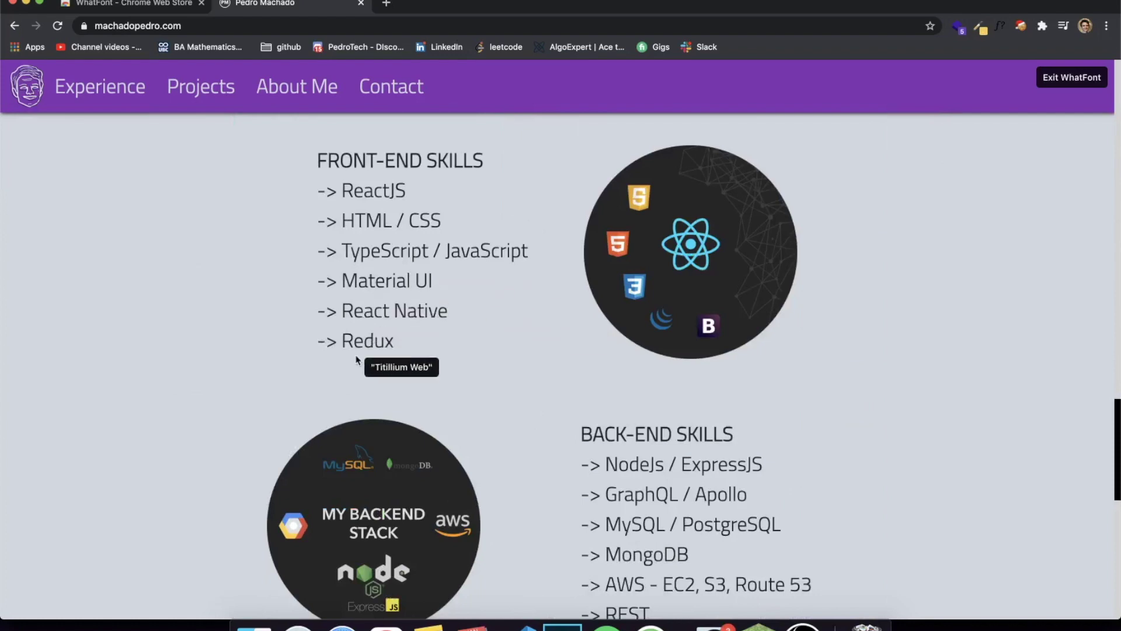
scroll(356, 359, down, 10)
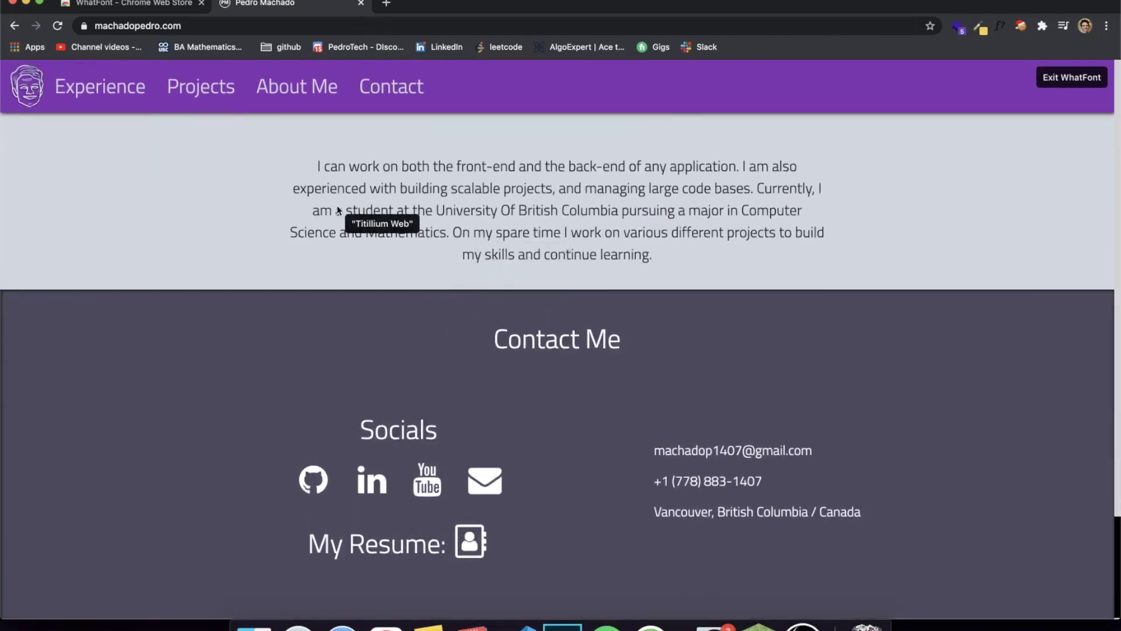
scroll(337, 210, up, 15)
click(361, 4)
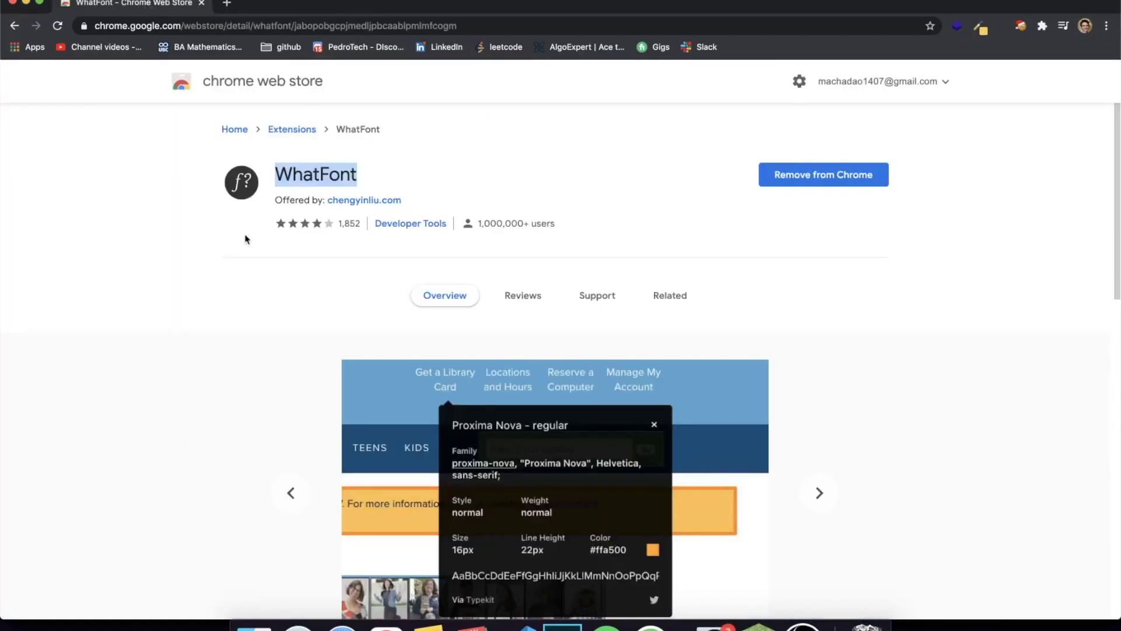
Step: Highlight and clear parts of the WhatFont listing title, ending with the word WhatFont selected
click(188, 244)
drag(188, 156, 443, 185)
click(405, 181)
drag(169, 164, 402, 179)
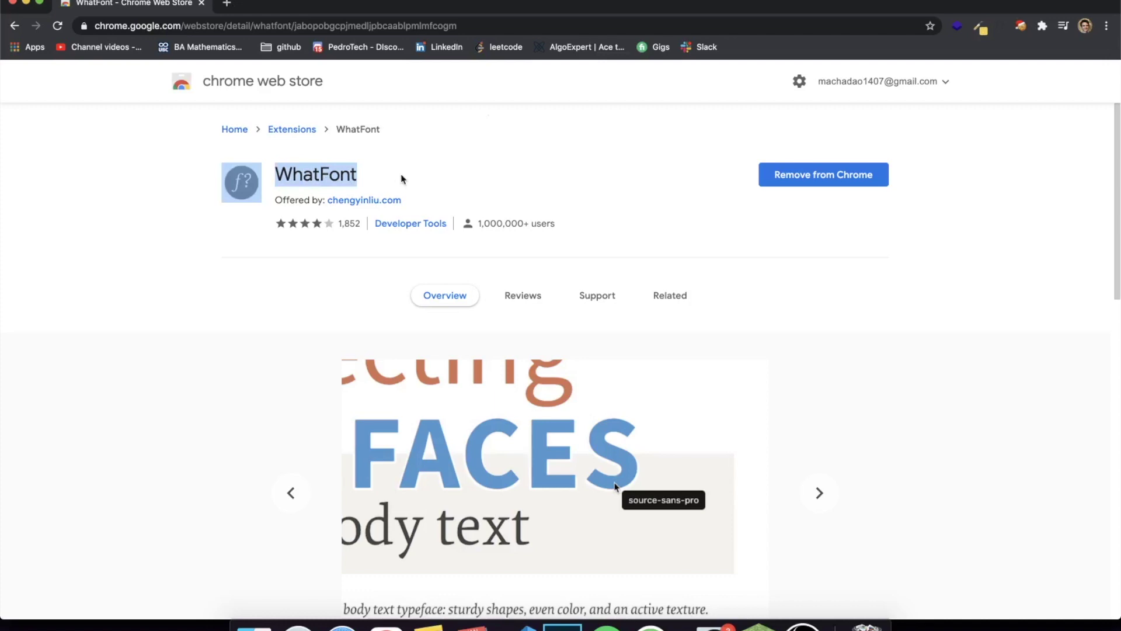
click(403, 179)
drag(272, 171, 304, 163)
click(393, 175)
click(369, 170)
double_click(315, 169)
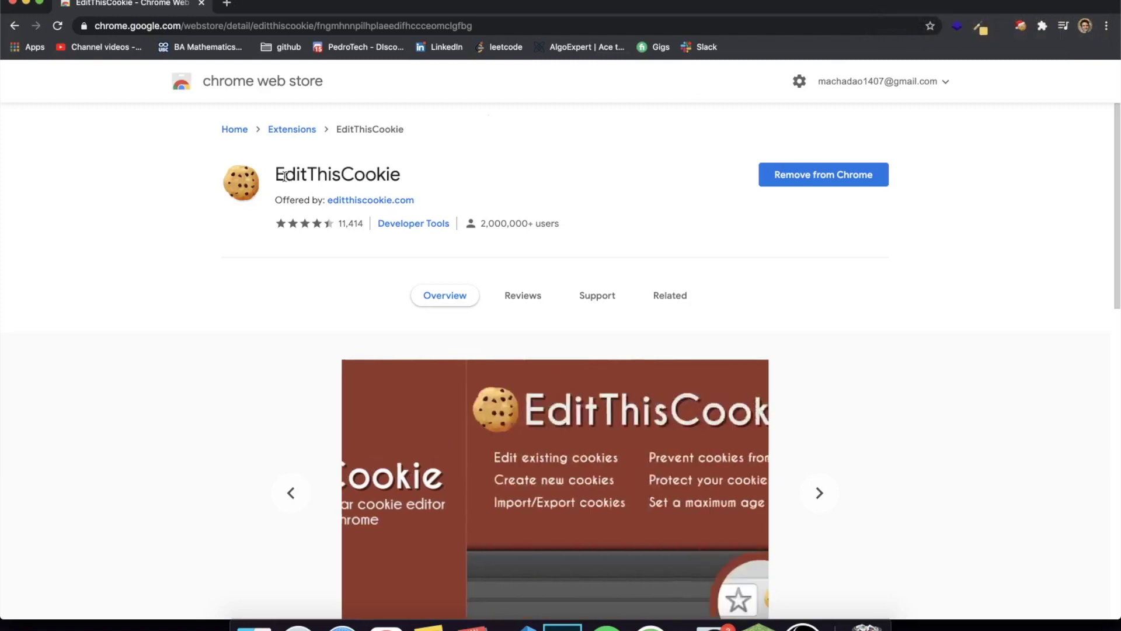
mouse_move(284, 176)
mouse_down()
mouse_move(451, 175)
mouse_move(269, 167)
mouse_up()
click(269, 166)
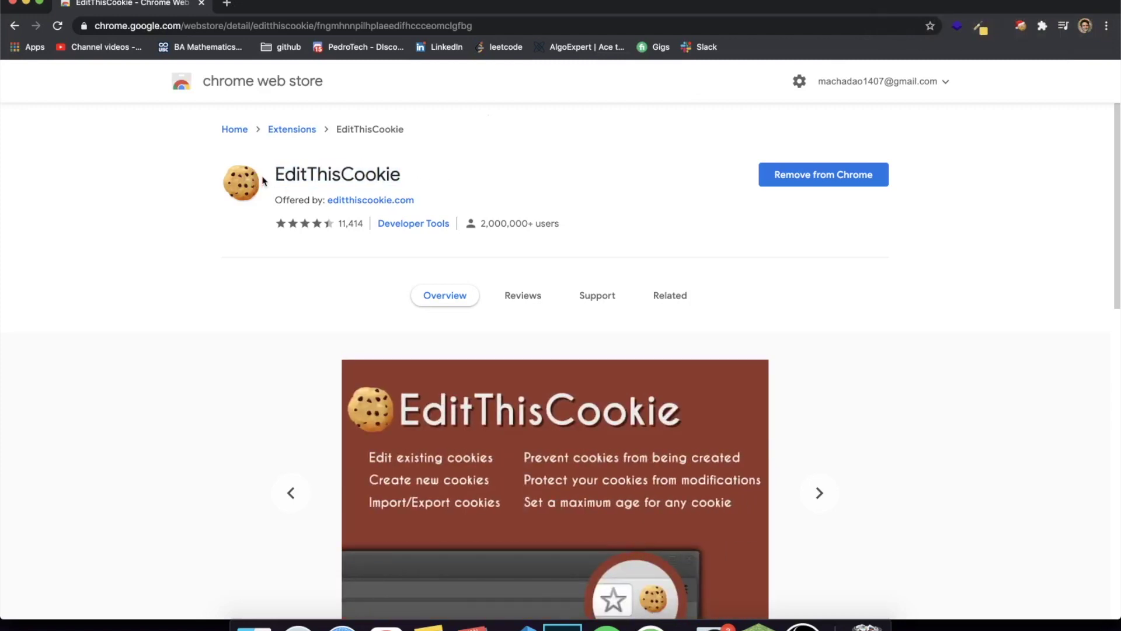
drag(275, 165, 426, 175)
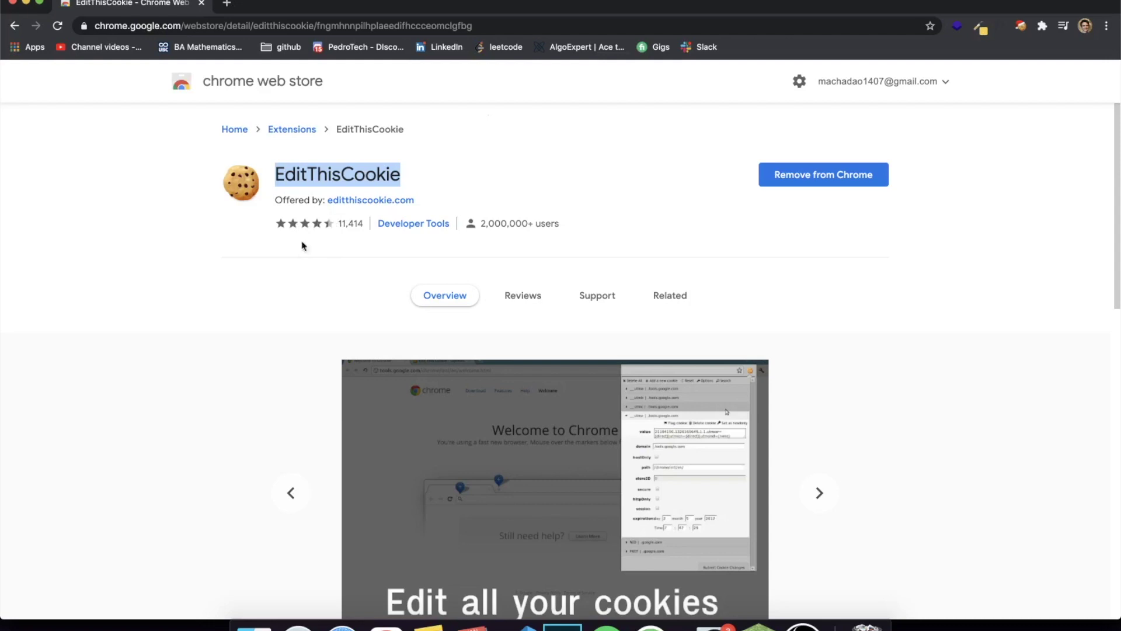
scroll(310, 254, down, 1)
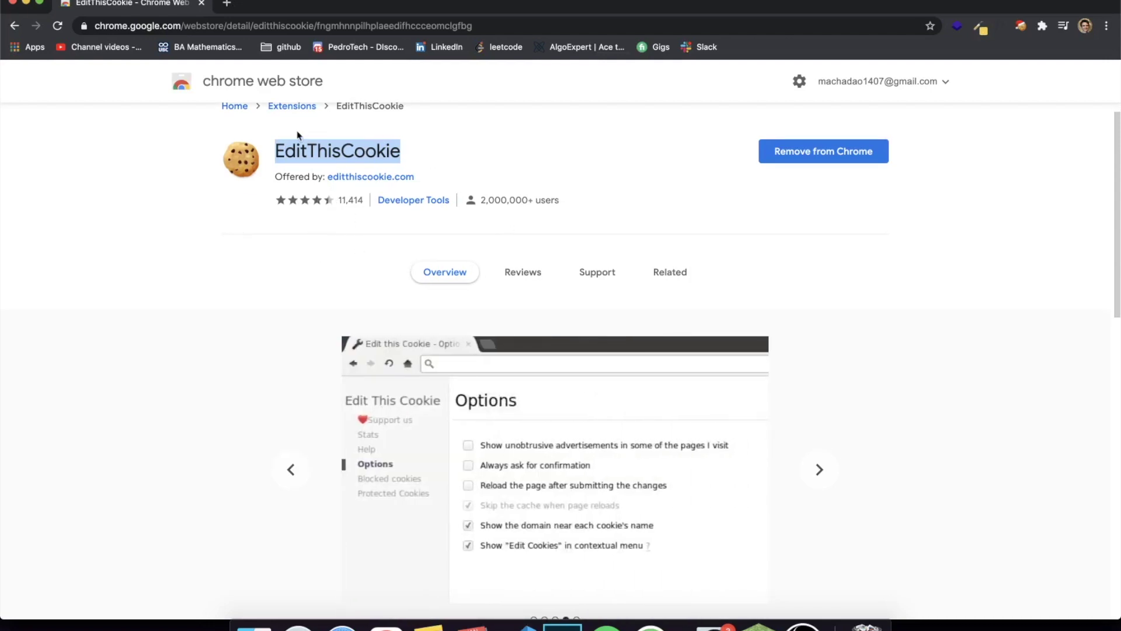
click(273, 158)
drag(273, 153, 423, 153)
click(423, 153)
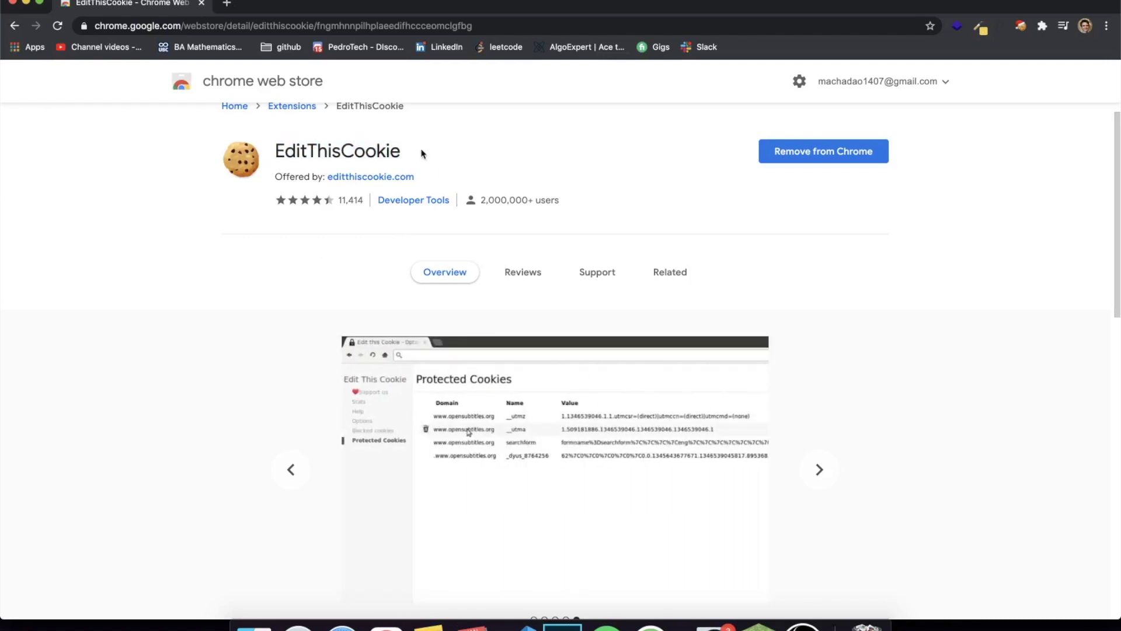
scroll(424, 154, down, 4)
scroll(423, 154, up, 5)
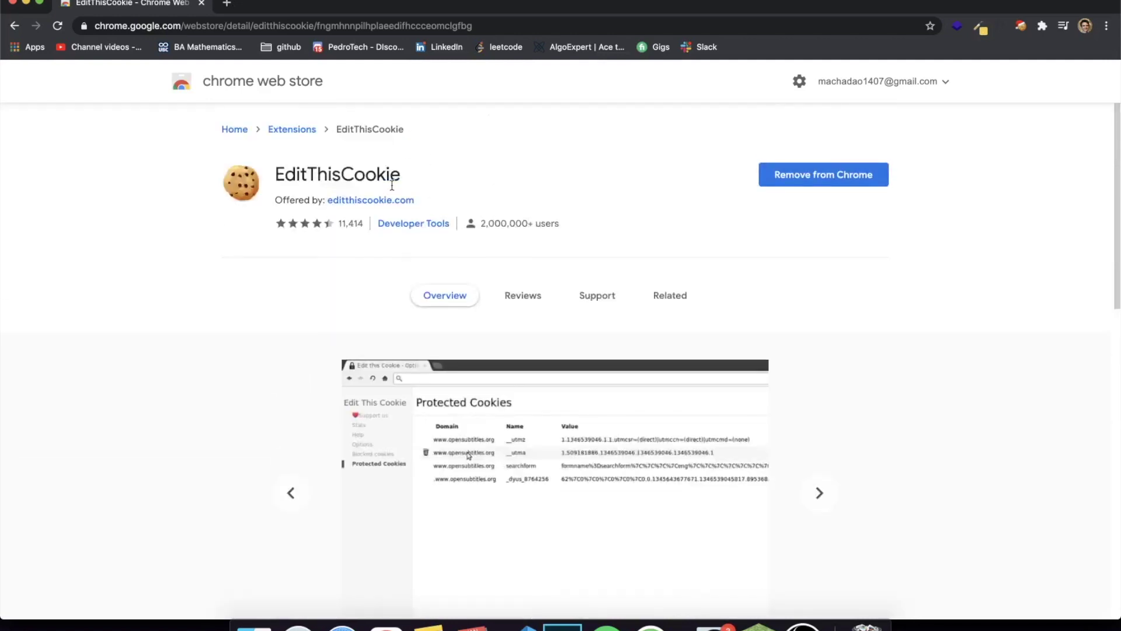
drag(397, 183, 271, 176)
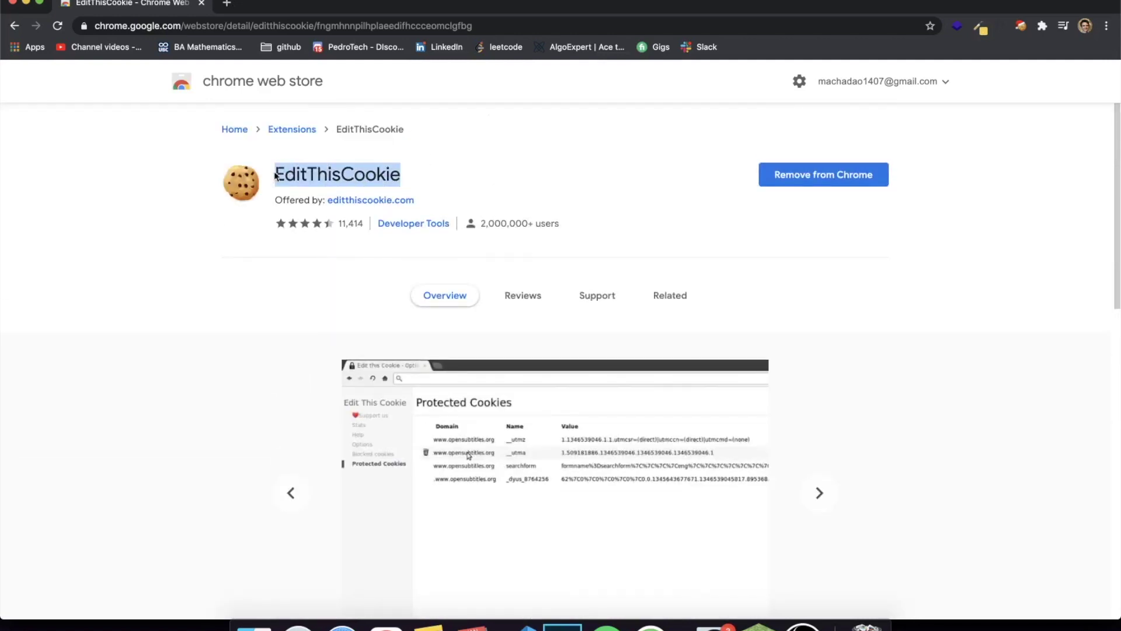
click(275, 175)
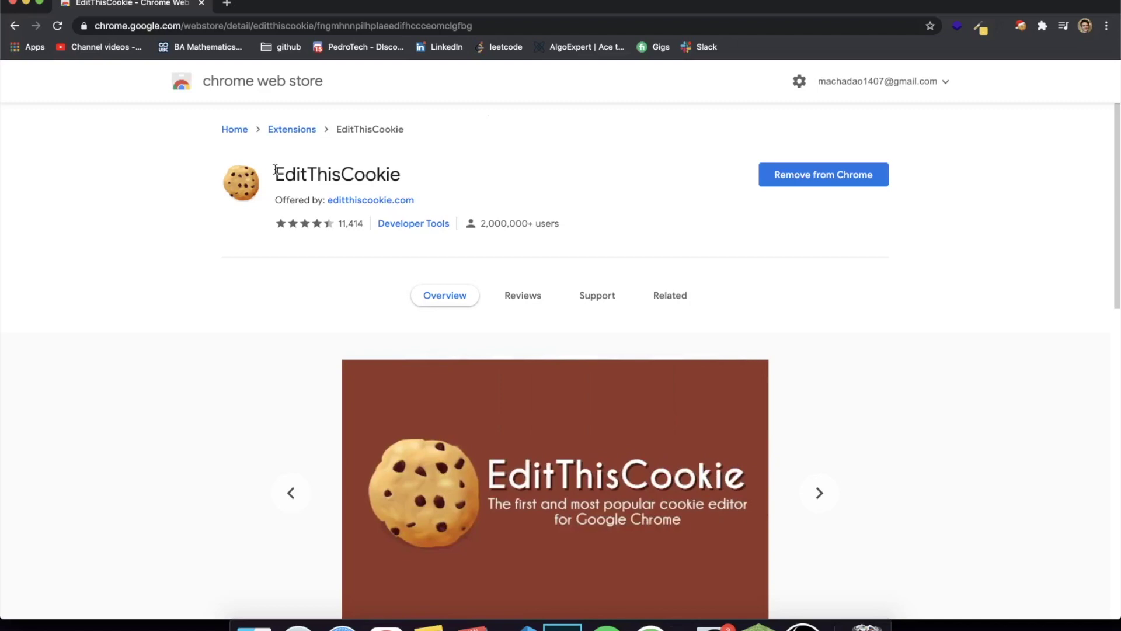
double_click(276, 171)
scroll(283, 178, down, 8)
scroll(285, 182, down, 5)
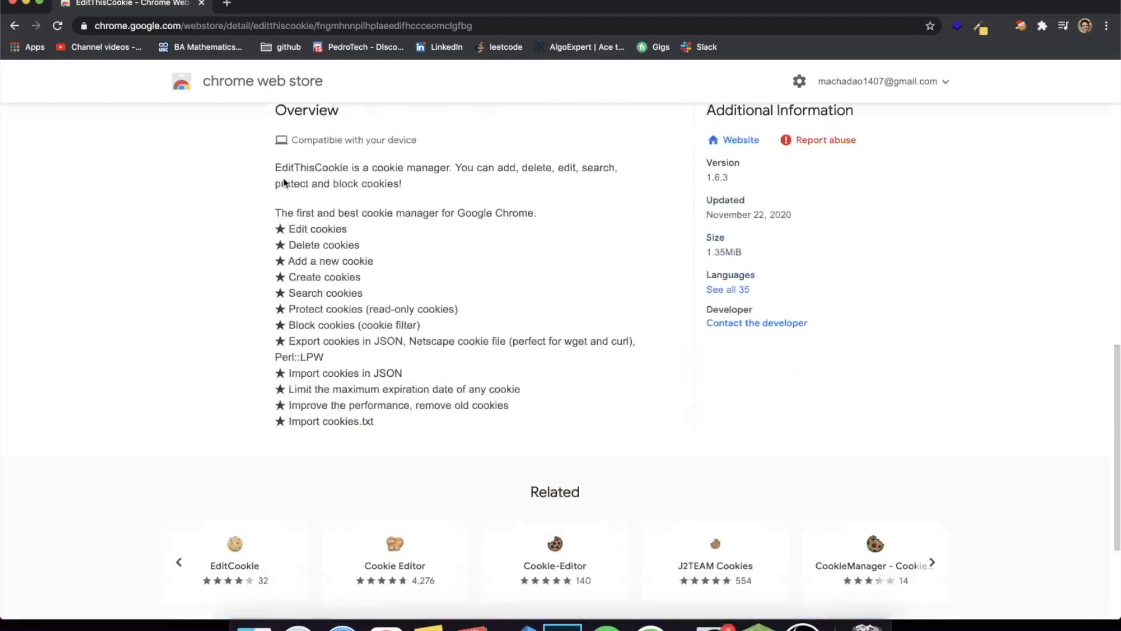
scroll(285, 183, up, 13)
scroll(285, 178, down, 10)
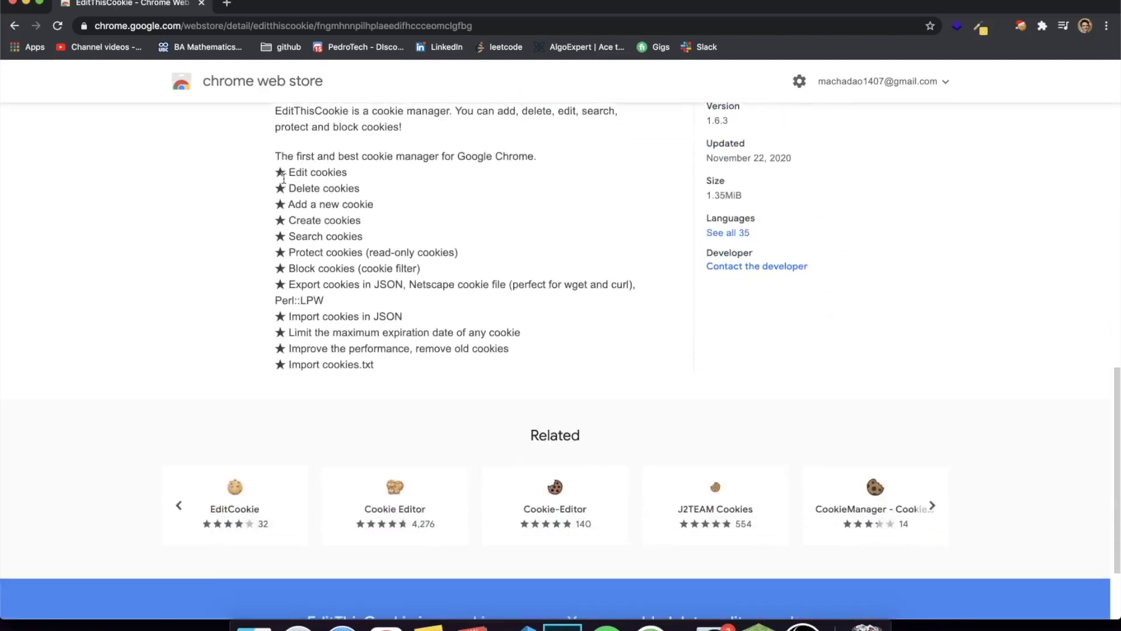
scroll(324, 255, up, 2)
scroll(266, 160, up, 10)
scroll(279, 216, down, 12)
scroll(299, 252, up, 3)
drag(296, 247, 345, 231)
click(324, 246)
drag(290, 279, 409, 450)
click(353, 290)
drag(373, 299, 401, 318)
click(337, 282)
click(338, 389)
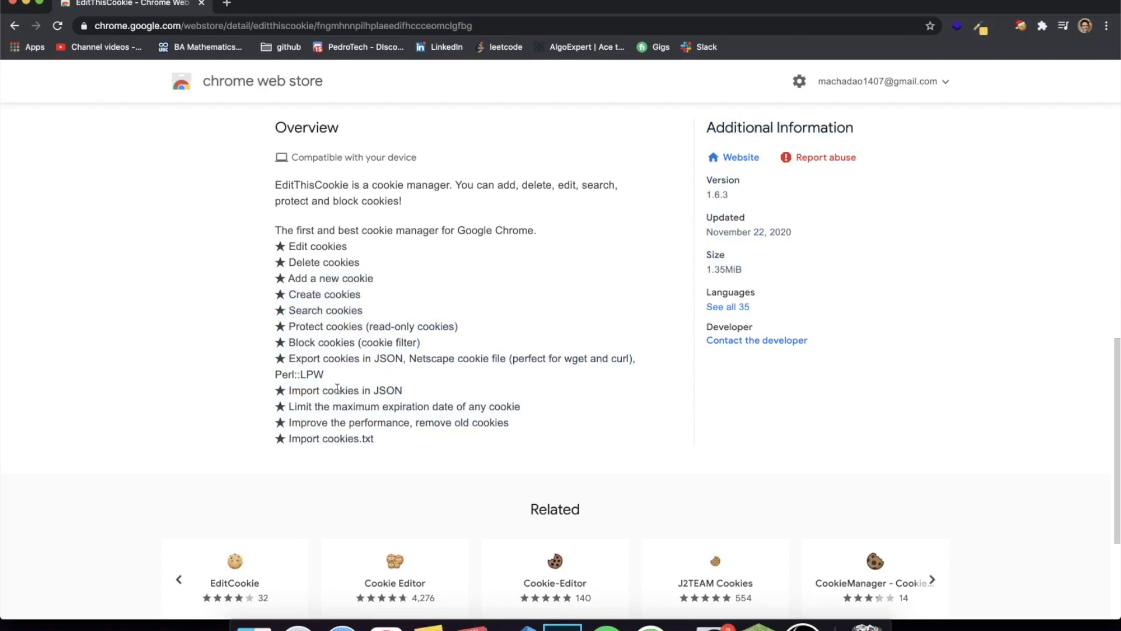
scroll(766, 247, up, 8)
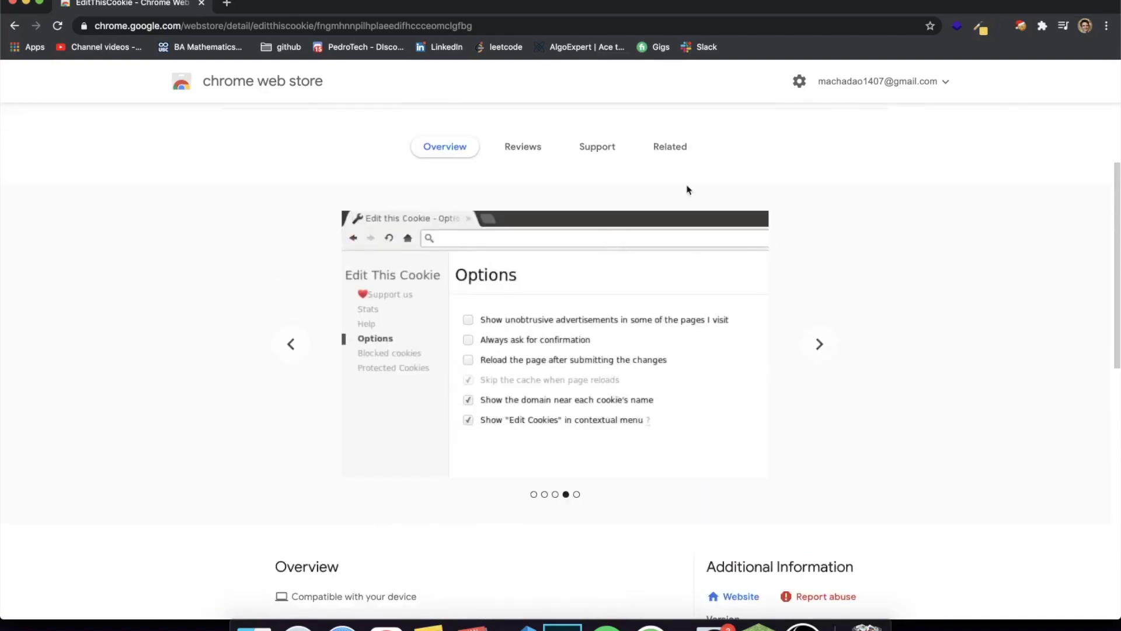
click(1022, 26)
scroll(740, 262, down, 5)
click(740, 270)
scroll(739, 258, down, 2)
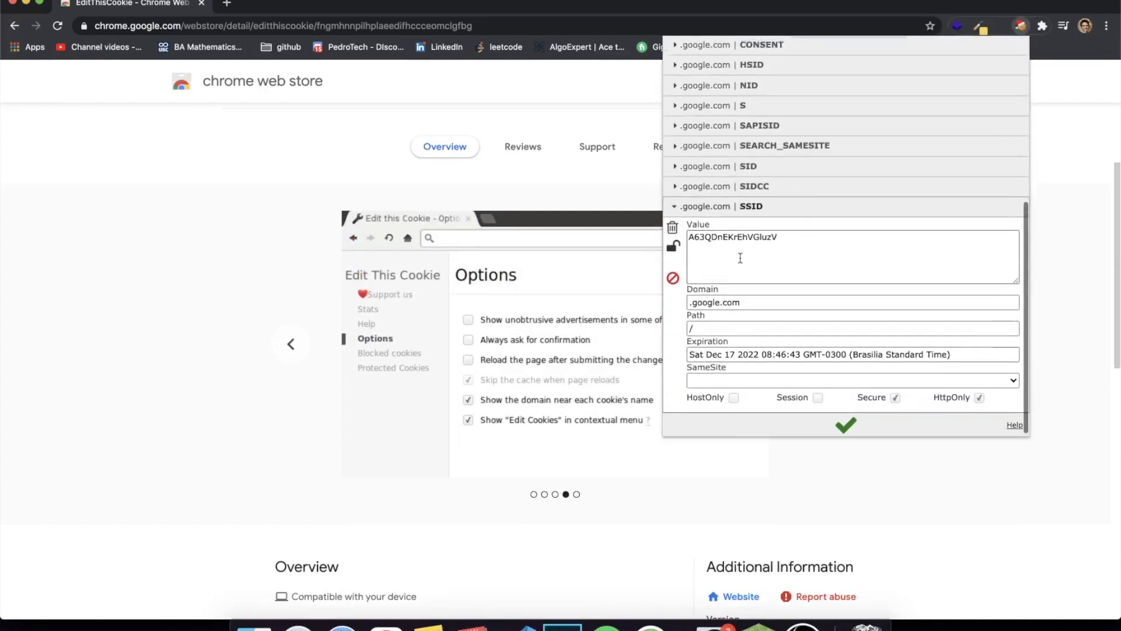
scroll(739, 257, up, 8)
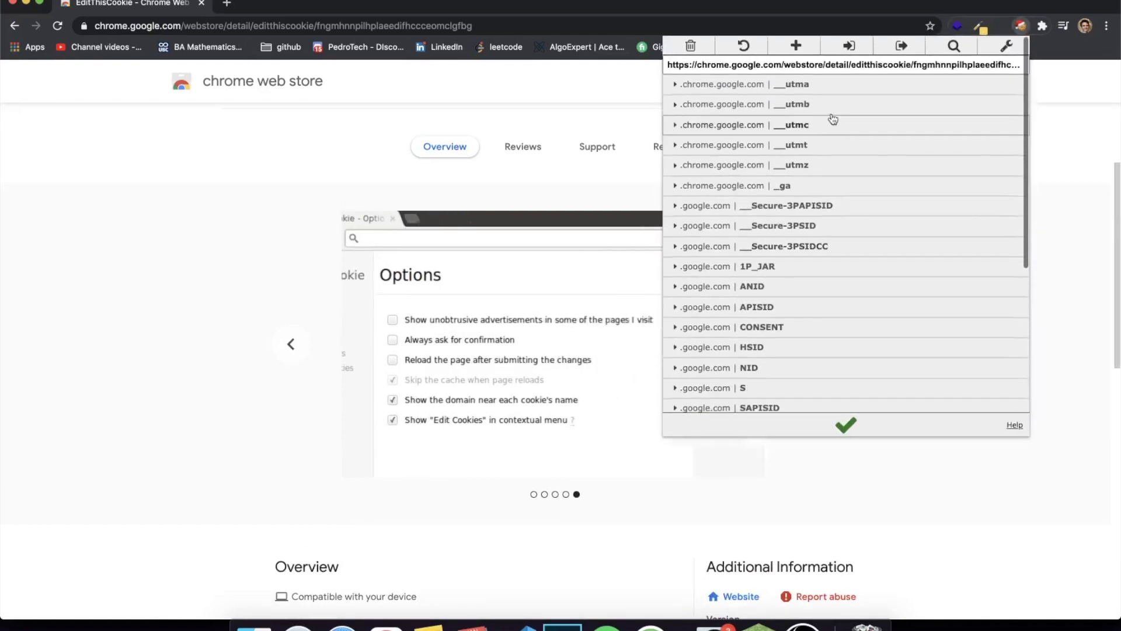
scroll(833, 119, down, 5)
scroll(825, 119, up, 3)
scroll(749, 351, down, 2)
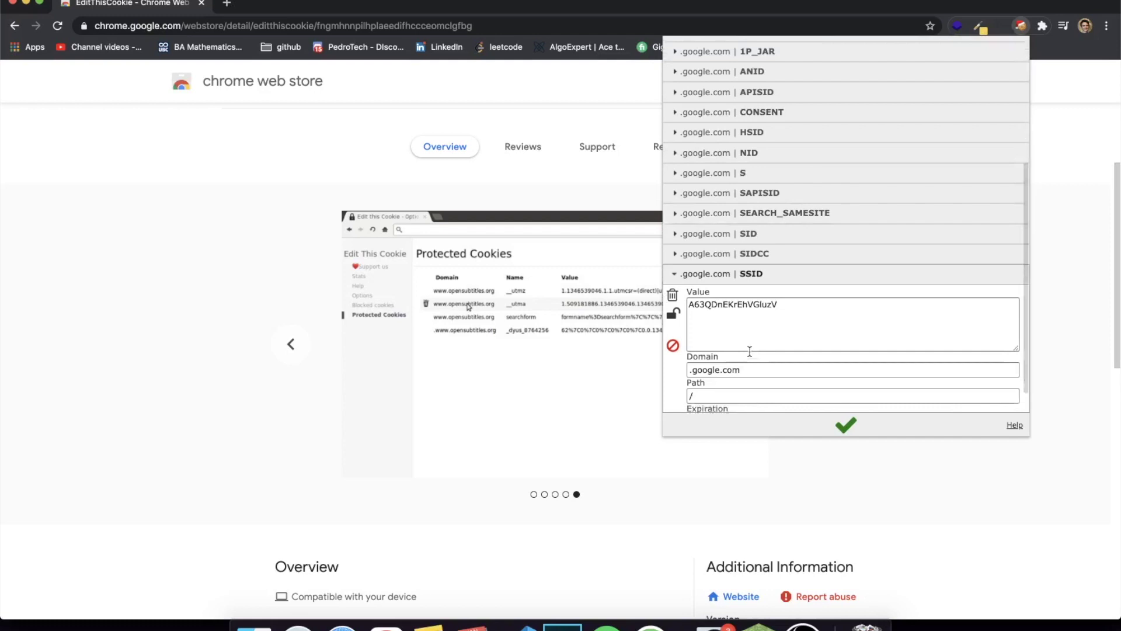
scroll(749, 350, down, 2)
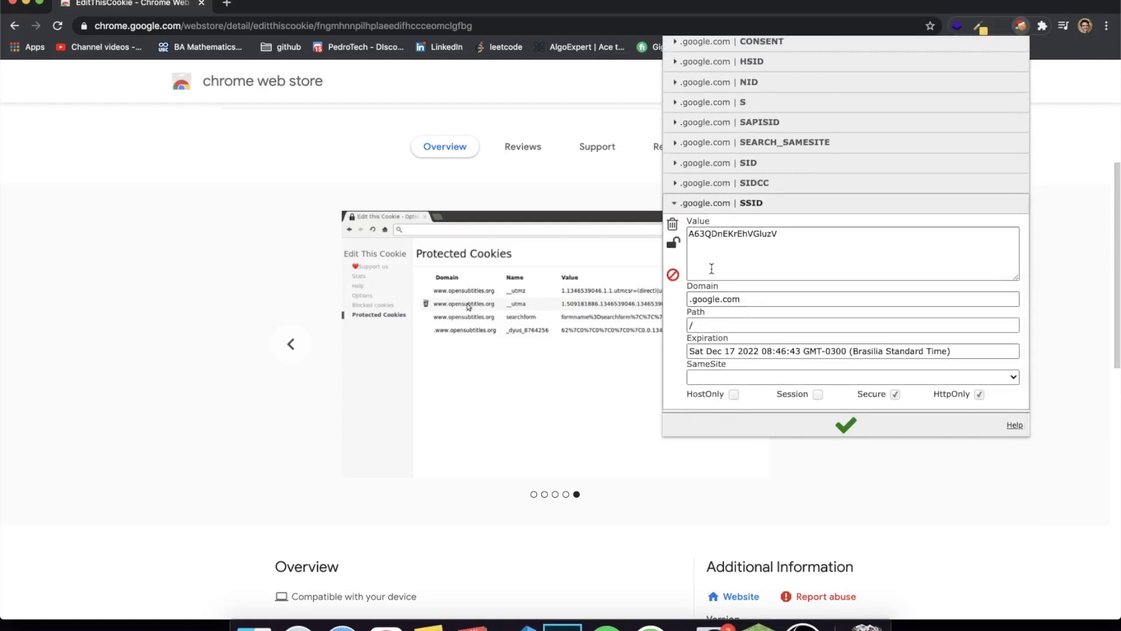
click(779, 240)
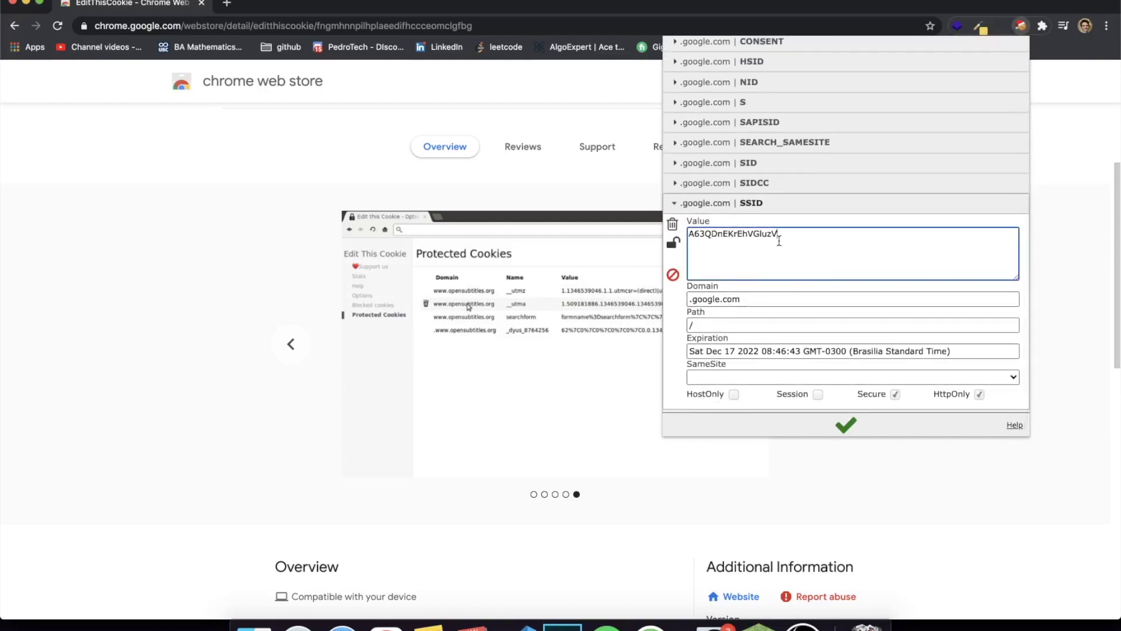
click(1054, 115)
scroll(823, 173, up, 3)
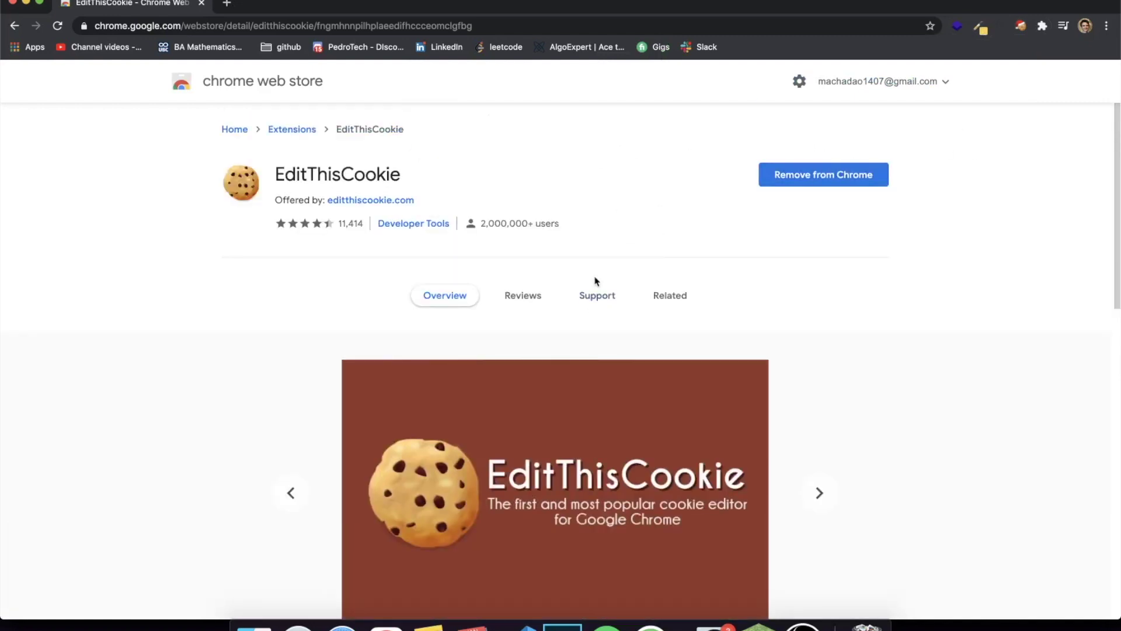
scroll(596, 281, down, 10)
scroll(596, 281, up, 10)
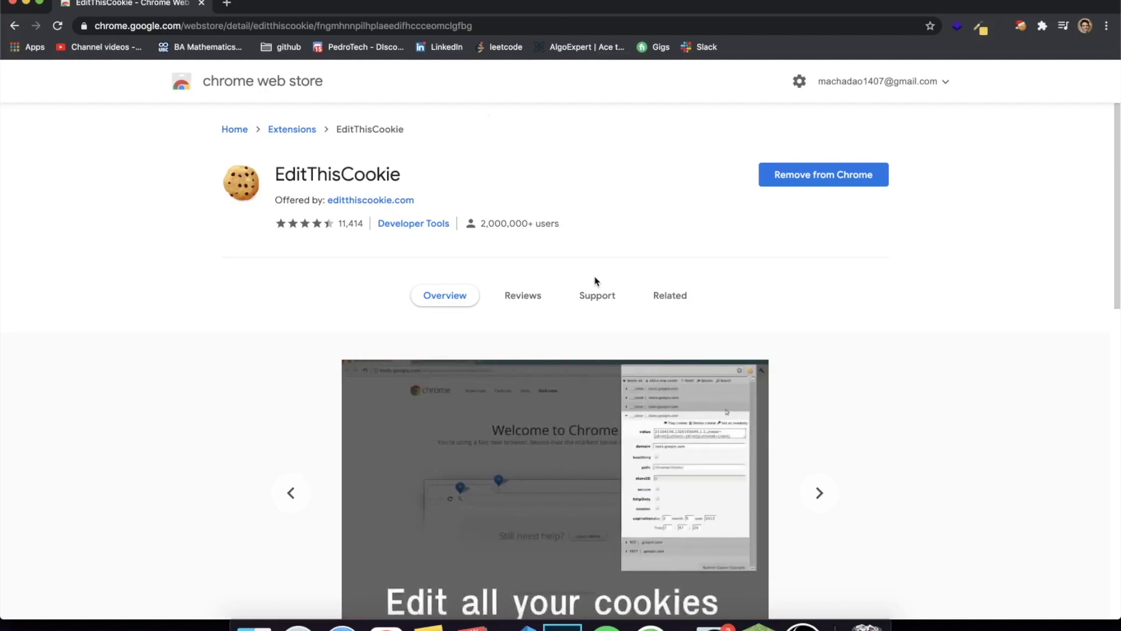
drag(269, 168, 407, 176)
click(423, 171)
double_click(285, 165)
drag(275, 169, 404, 173)
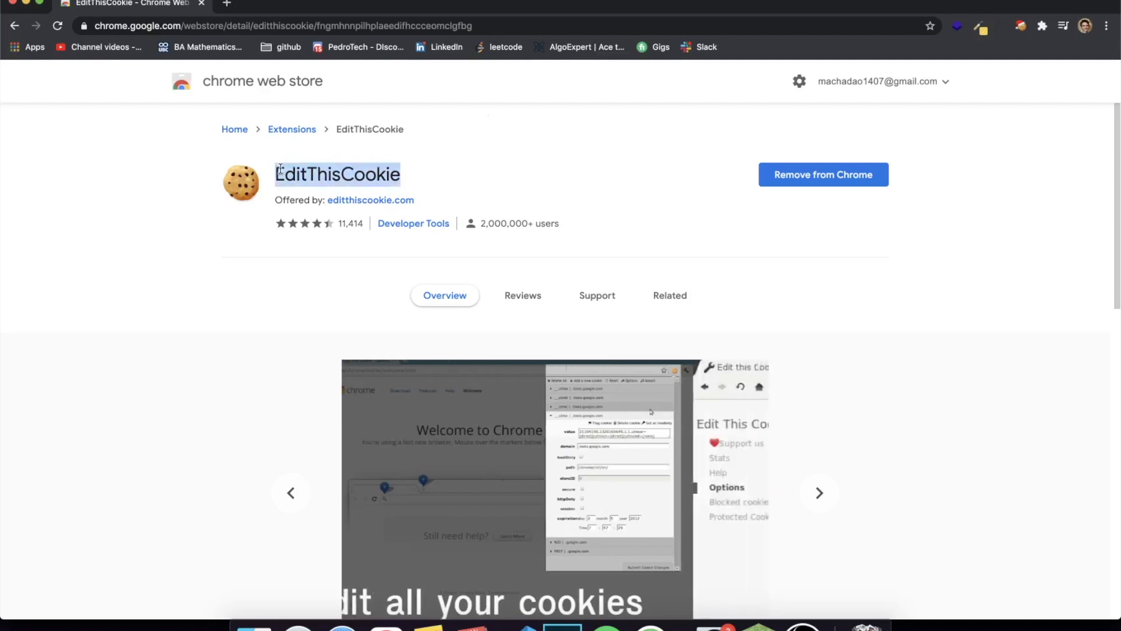
click(403, 173)
mouse_move(409, 171)
mouse_down()
mouse_move(251, 169)
mouse_move(413, 173)
mouse_up()
click(411, 175)
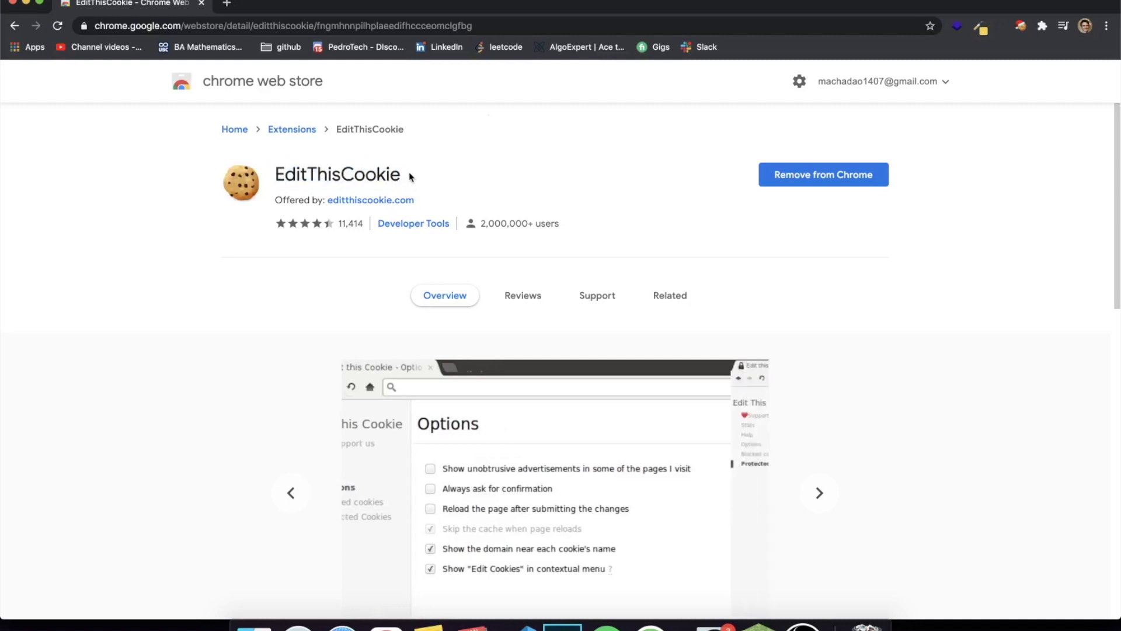
drag(409, 173, 277, 174)
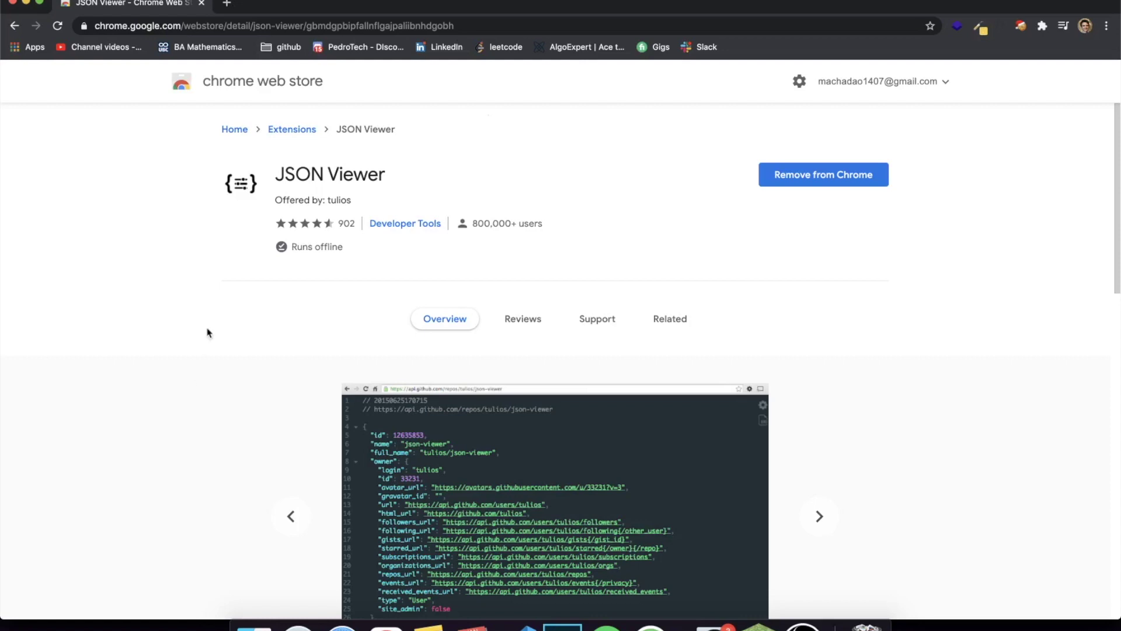
Step: Highlight and then deselect the JSON Viewer icon and title on its store page
drag(275, 174, 411, 171)
click(283, 172)
click(412, 177)
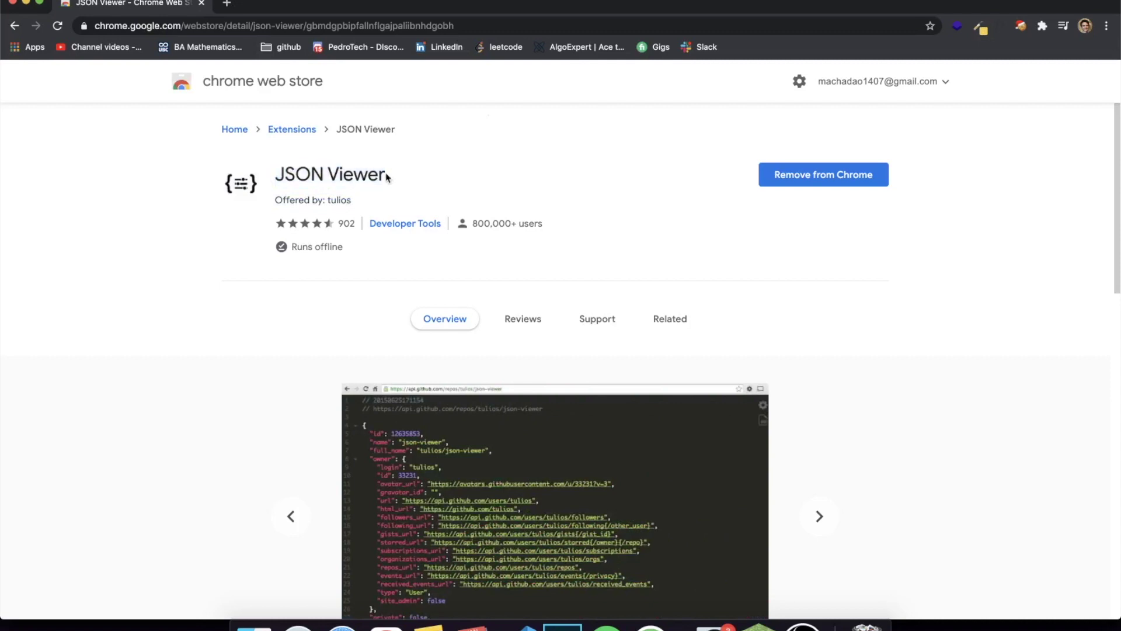
drag(389, 181, 274, 169)
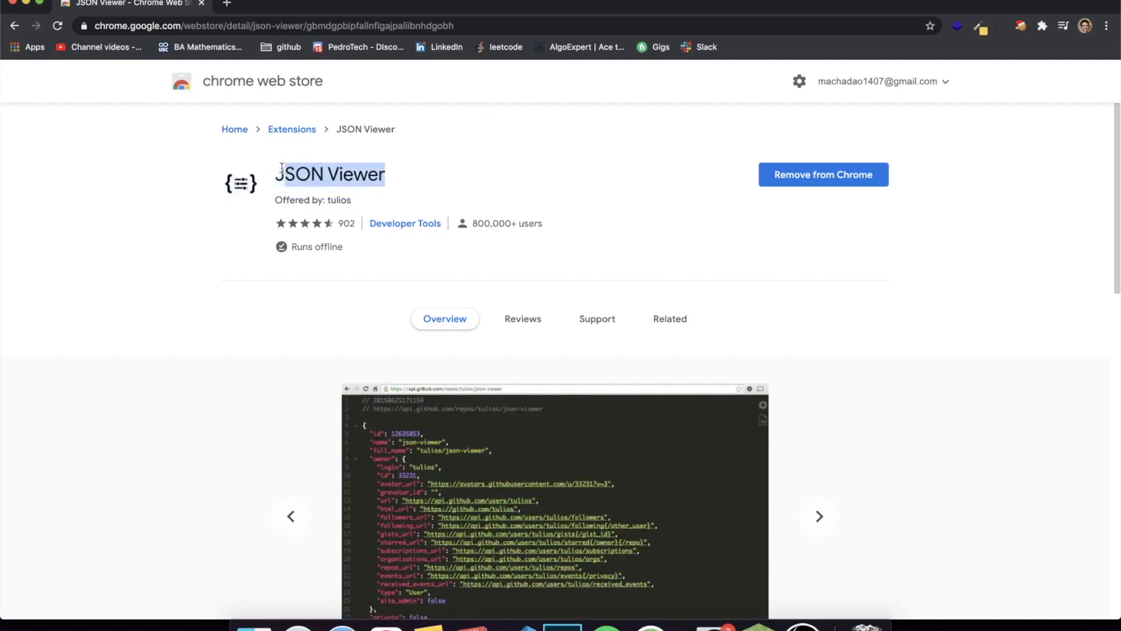
click(275, 169)
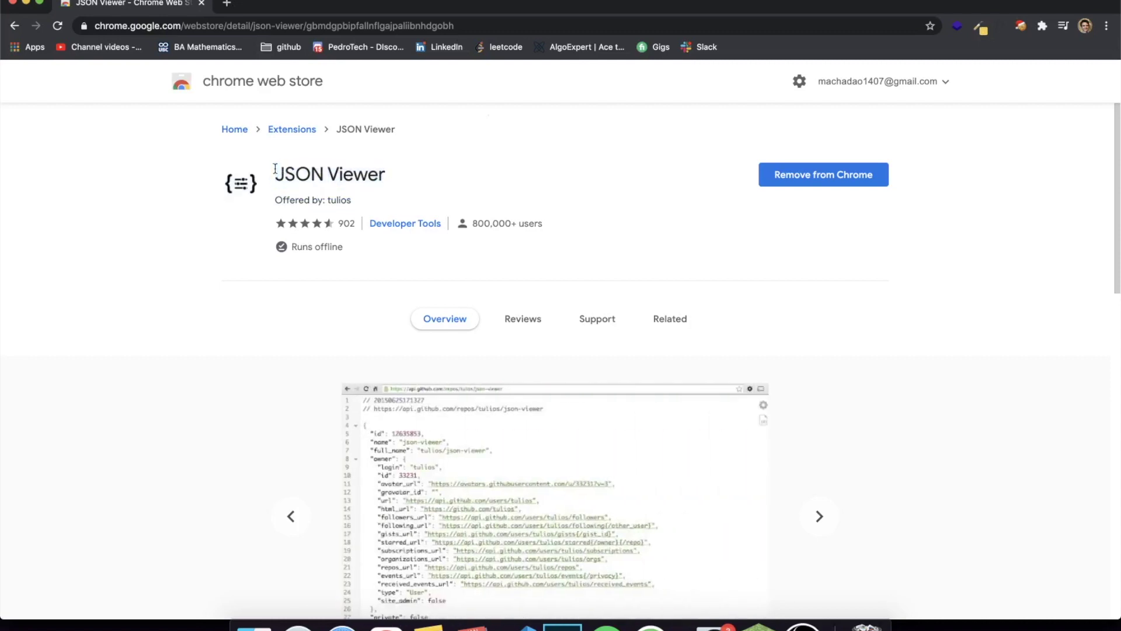
scroll(275, 169, down, 3)
scroll(275, 166, up, 3)
drag(275, 170, 396, 188)
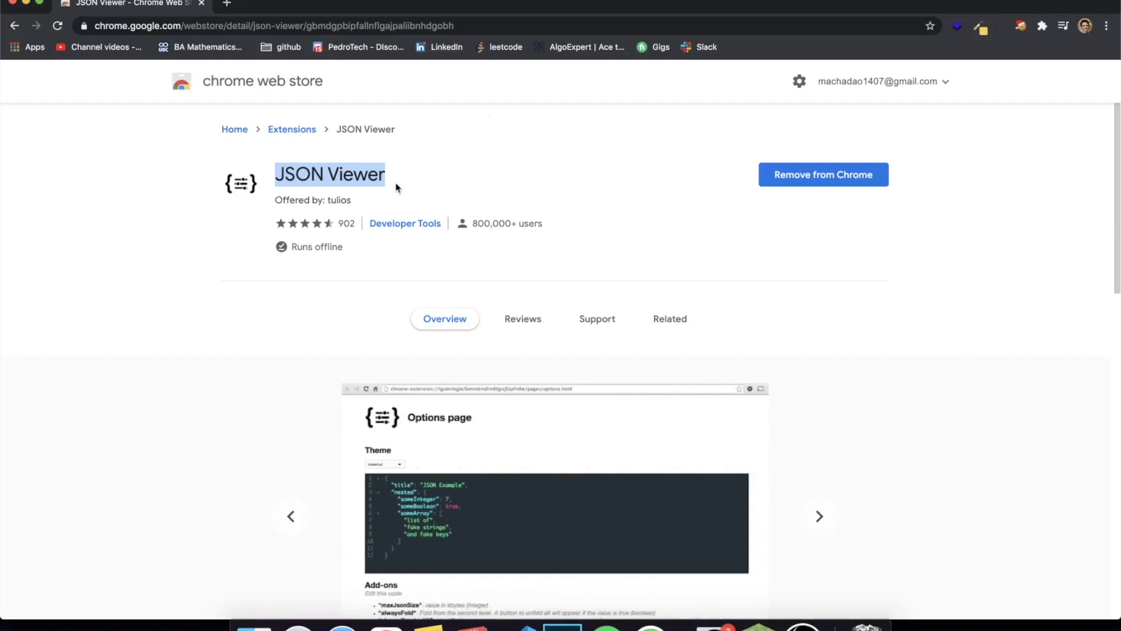
click(397, 187)
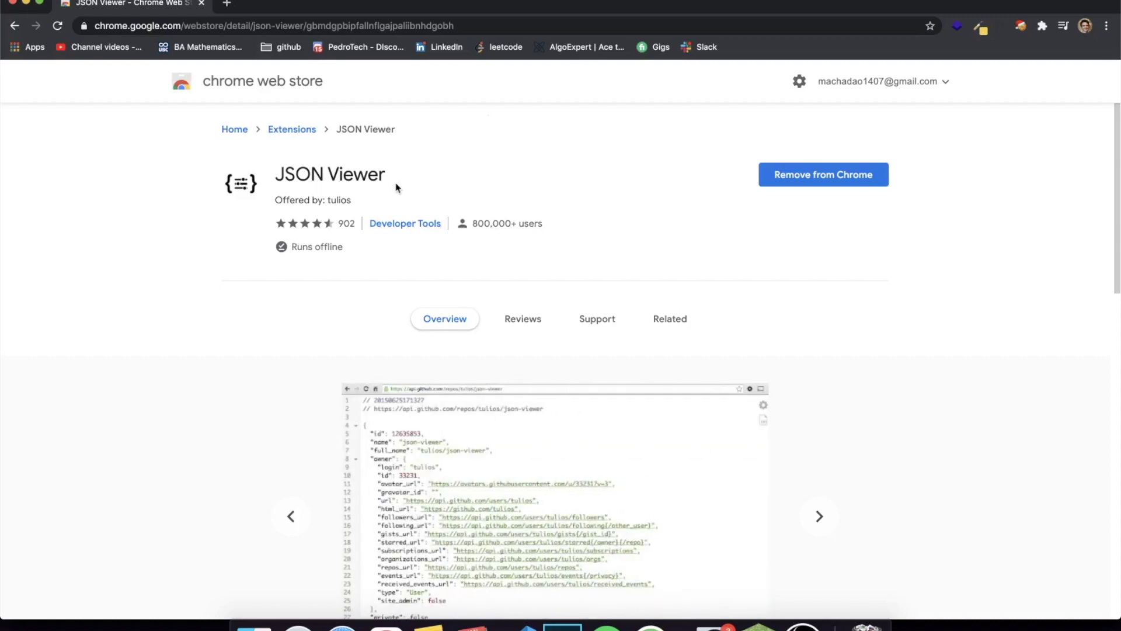
Step: Step the screenshot carousel back one image, then forward to the next screenshot
scroll(396, 187, down, 5)
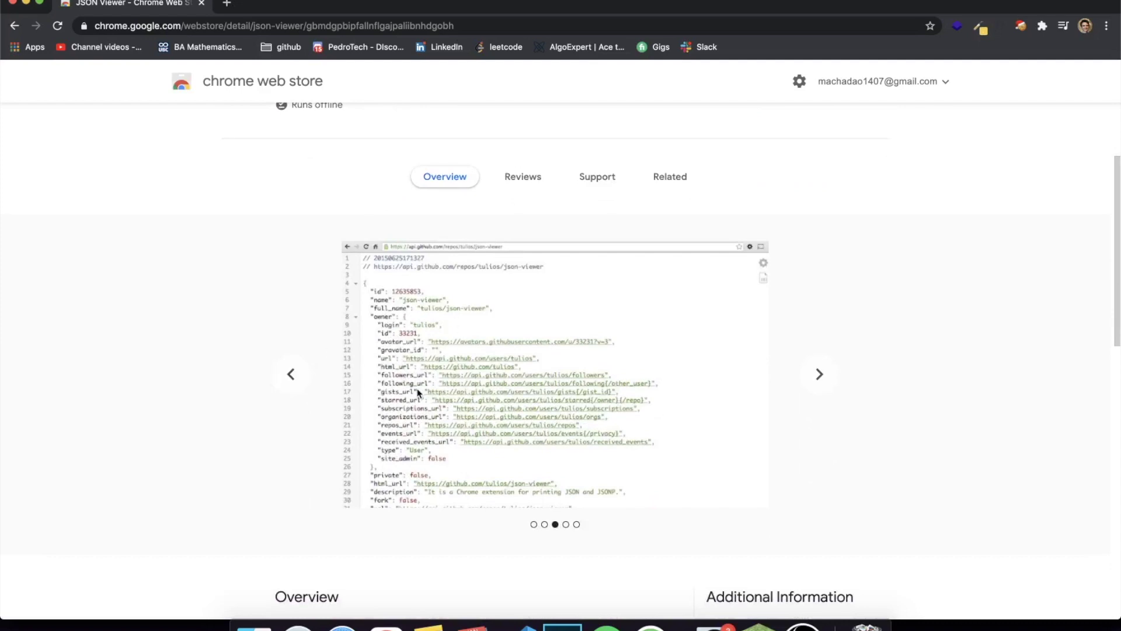
scroll(409, 383, down, 4)
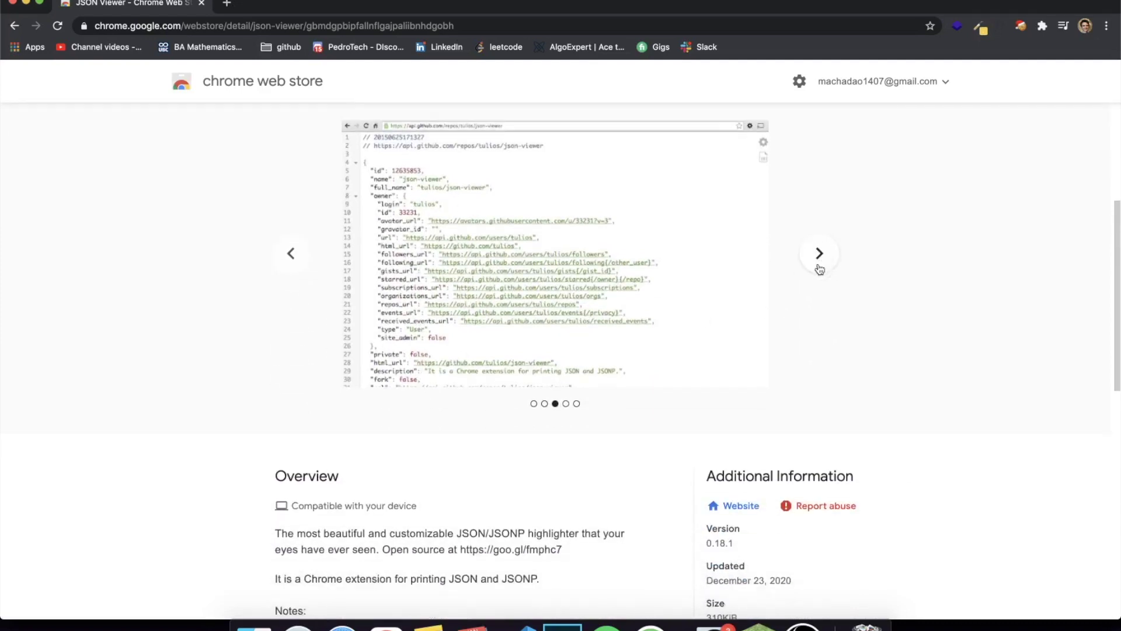
scroll(819, 274, up, 9)
scroll(608, 320, down, 20)
scroll(609, 319, up, 20)
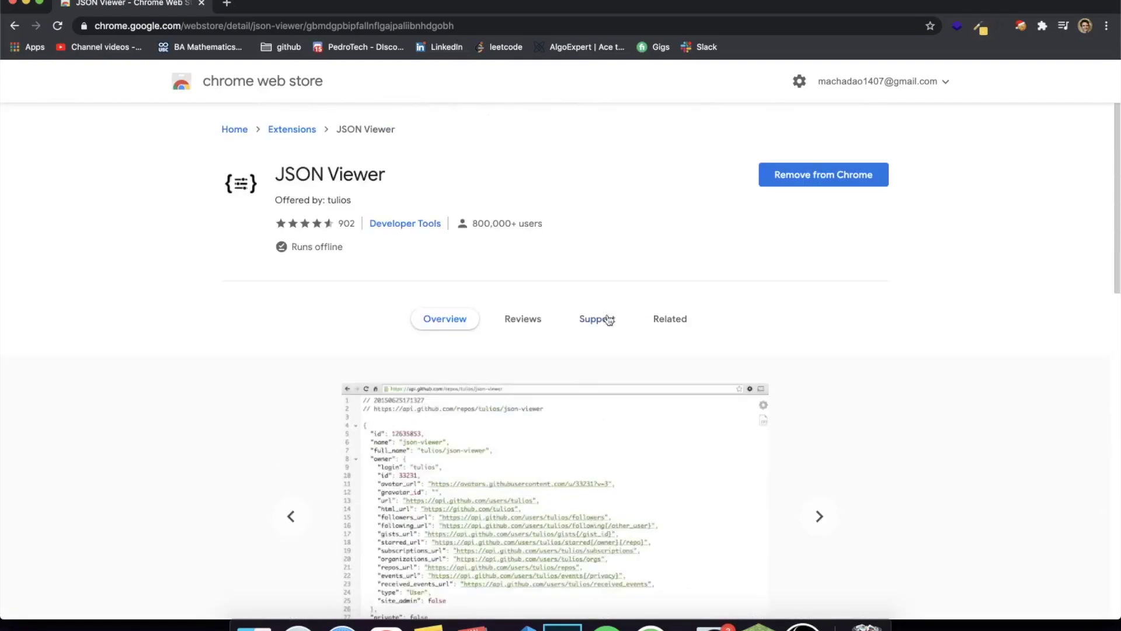
click(291, 531)
scroll(280, 463, down, 20)
scroll(280, 463, up, 20)
scroll(438, 493, down, 9)
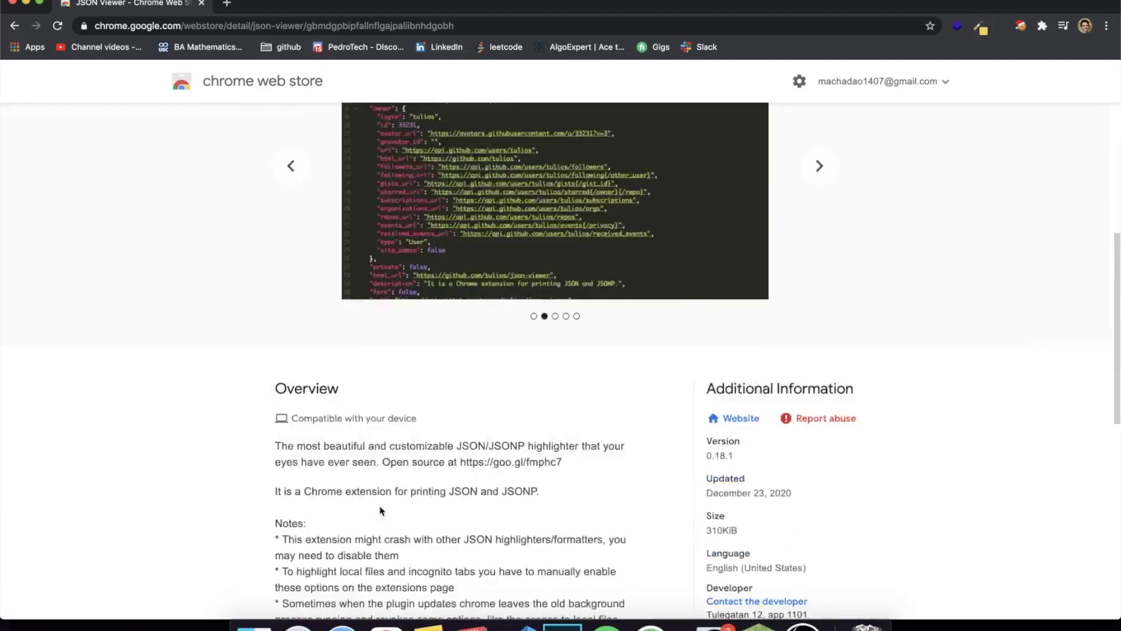
scroll(581, 425, up, 9)
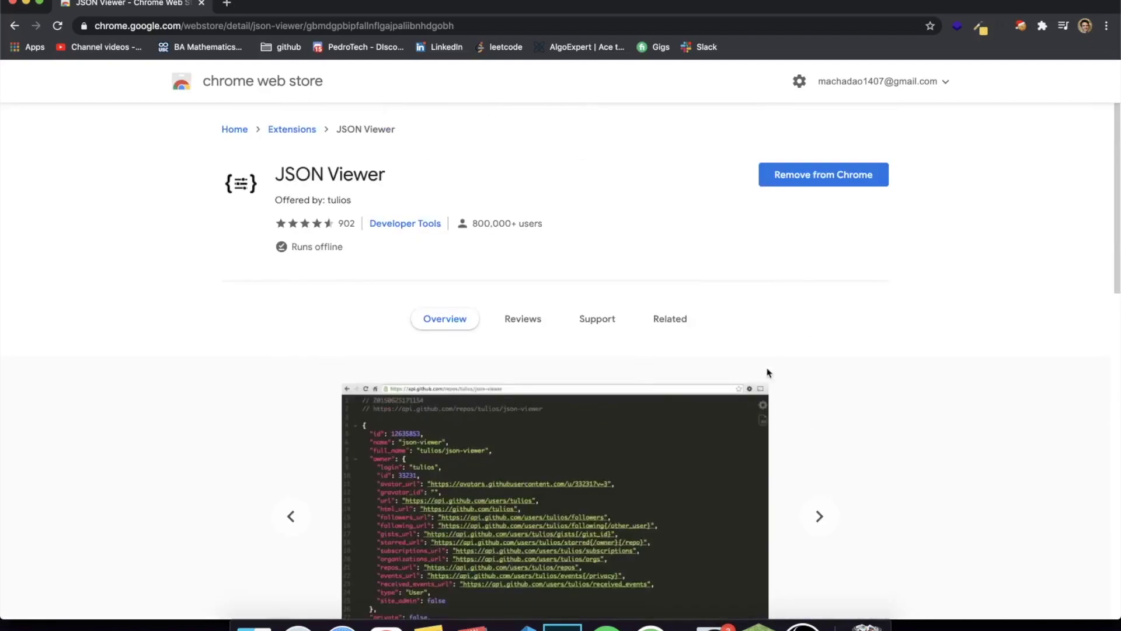
click(820, 530)
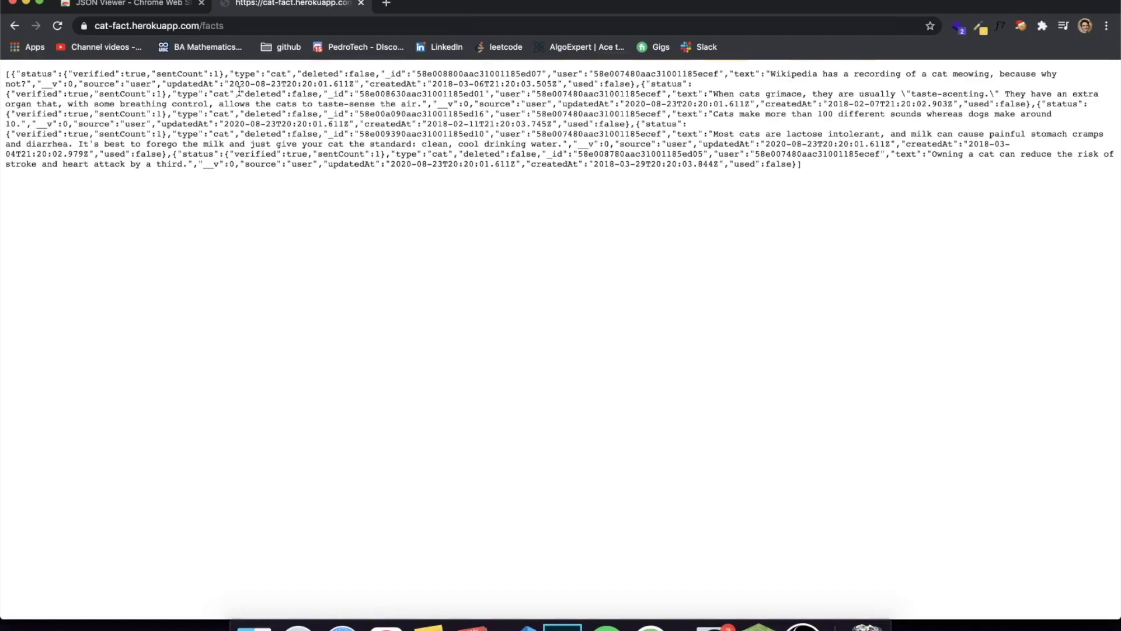
Step: Reload cat-fact.herokuapp.com/facts and select the 'facts' part of its address
click(100, 25)
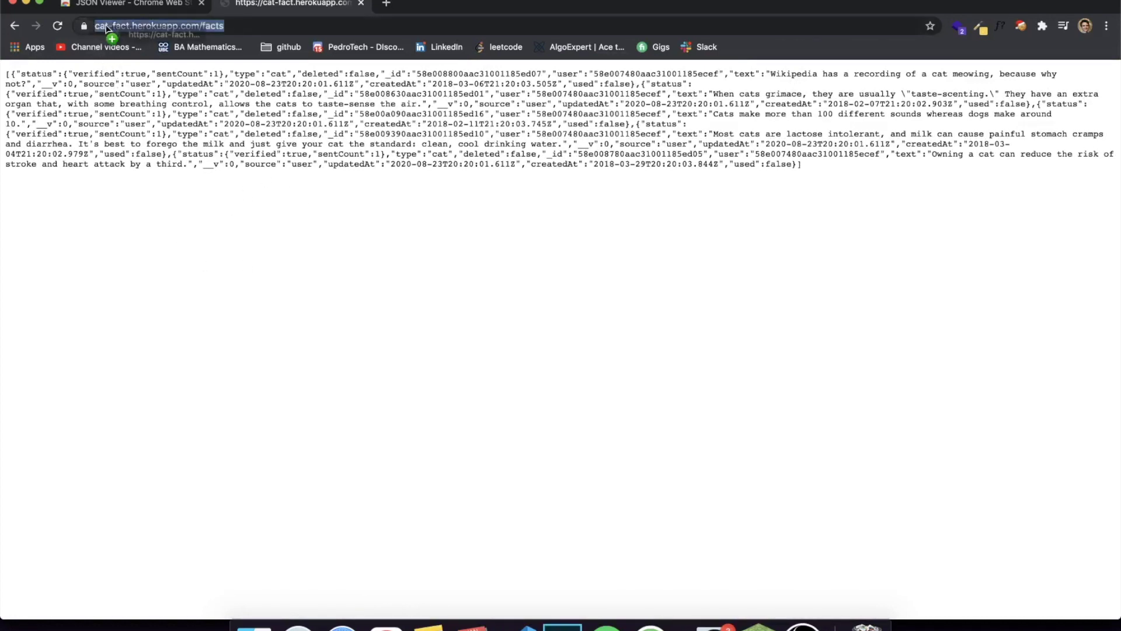
key(Return)
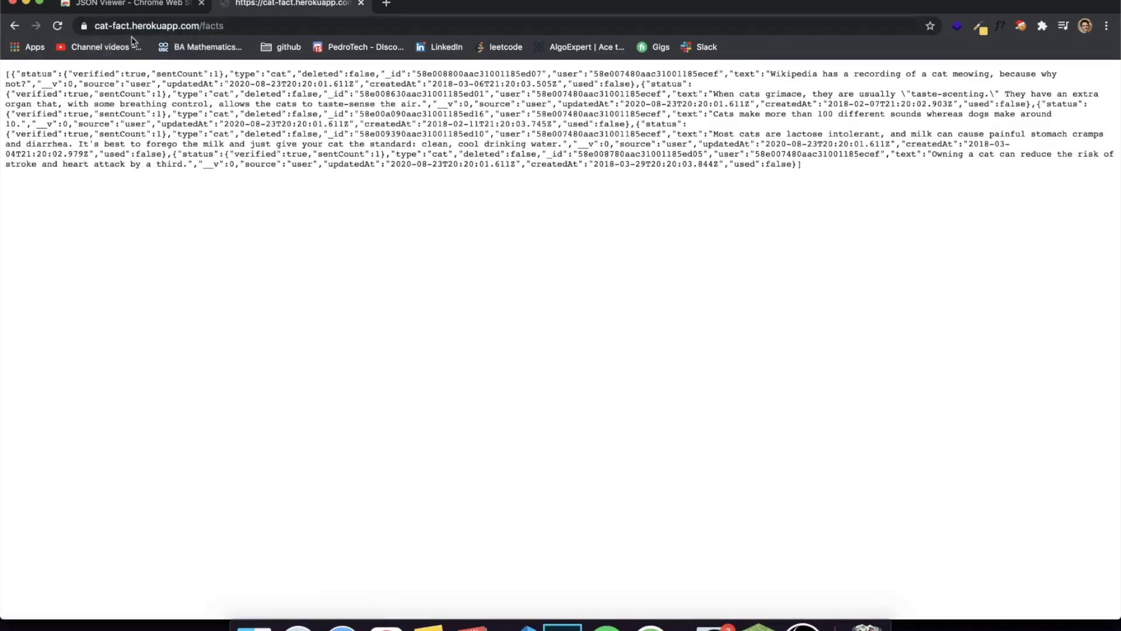
drag(261, 26, 144, 27)
key(shift+alt+Right)
key(shift+alt+Right)
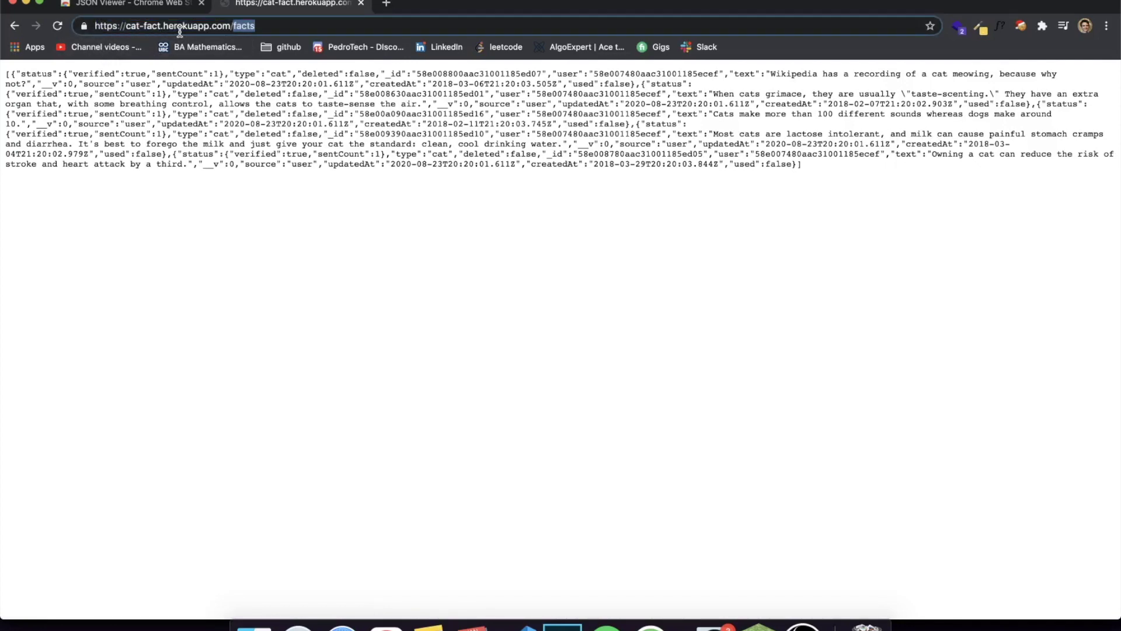
click(187, 187)
Step: Select all of the unformatted raw JSON text on the facts page
drag(454, 258, 555, 260)
click(69, 109)
click(555, 260)
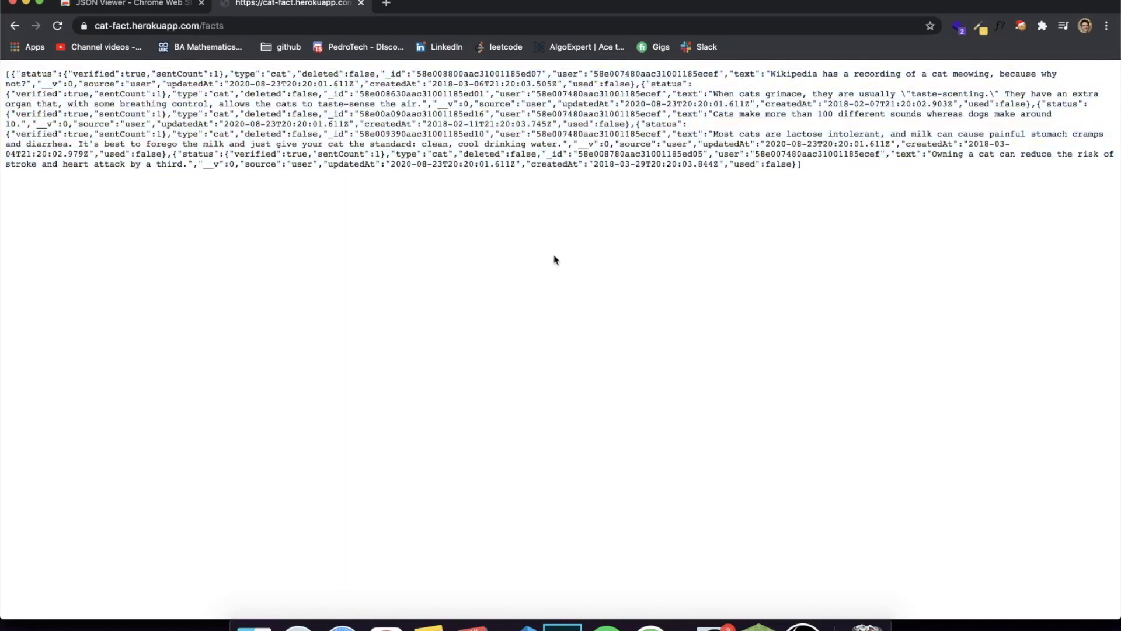
drag(845, 173, 4, 71)
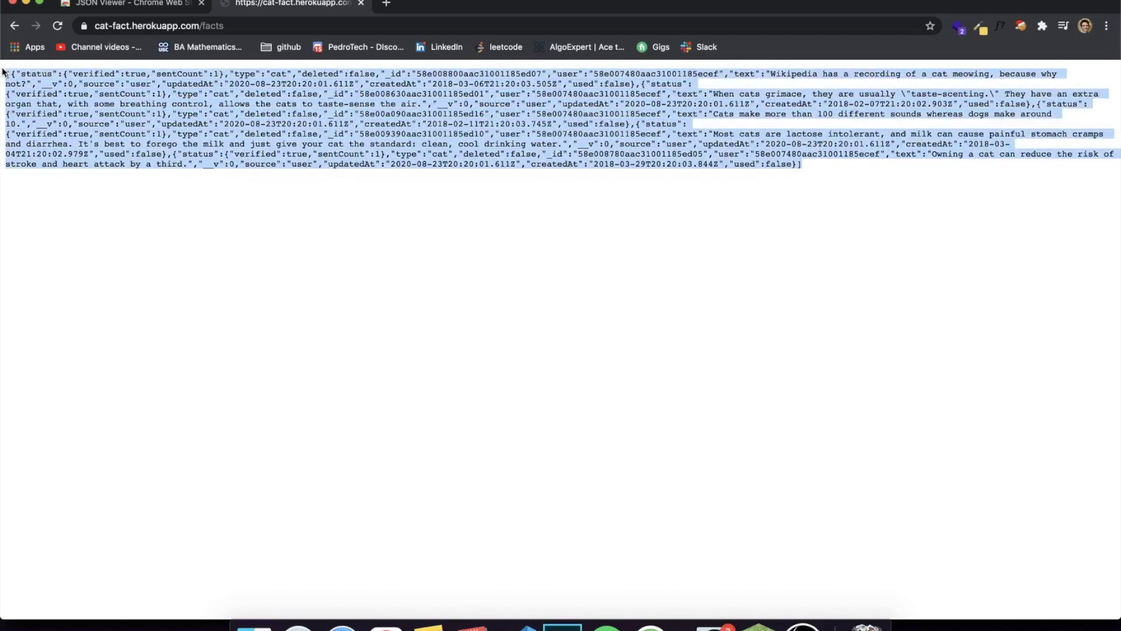
Step: Add the JSON Viewer extension to Chrome from its store page
click(126, 3)
click(863, 182)
click(661, 138)
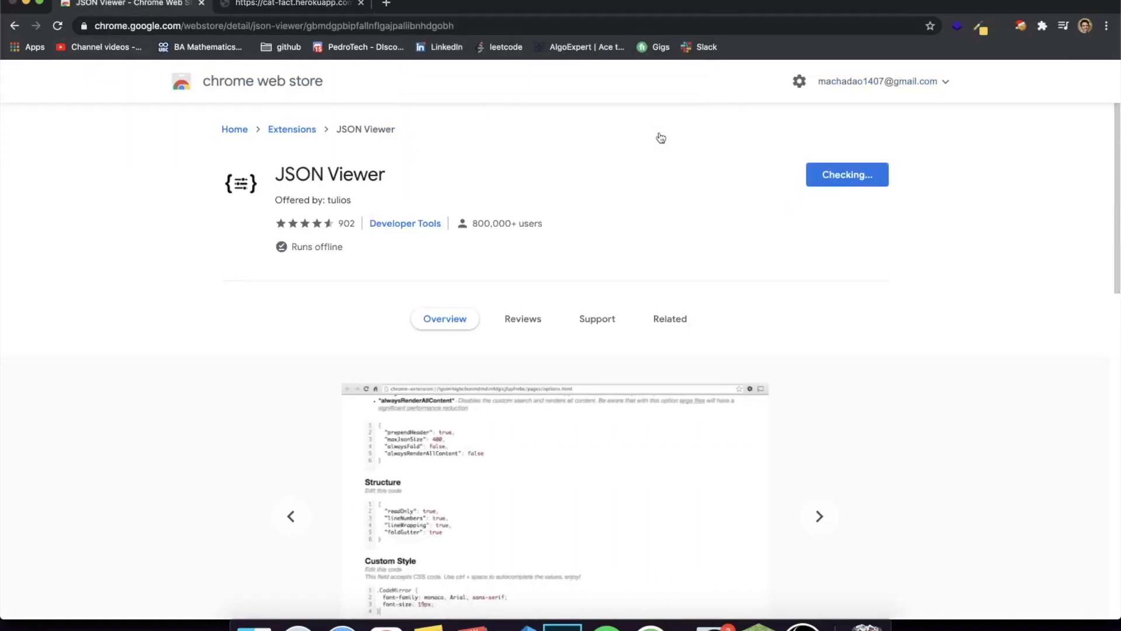
Step: On the cat-fact tab, dismiss the 'JSON Viewer has been added' notice and reload the page
click(304, 6)
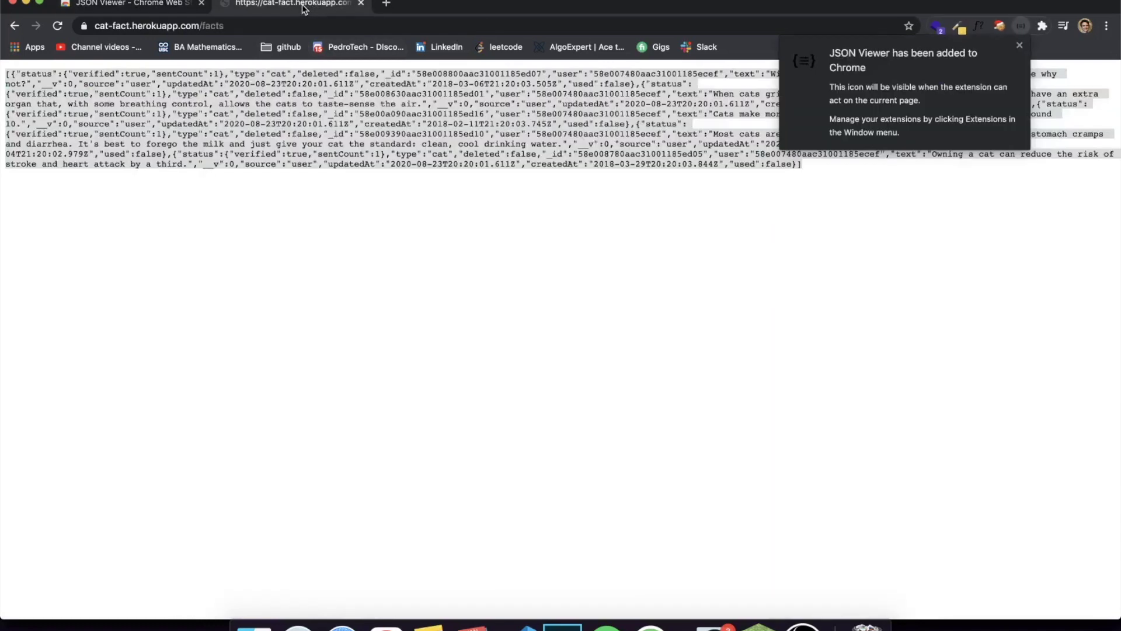
click(1020, 45)
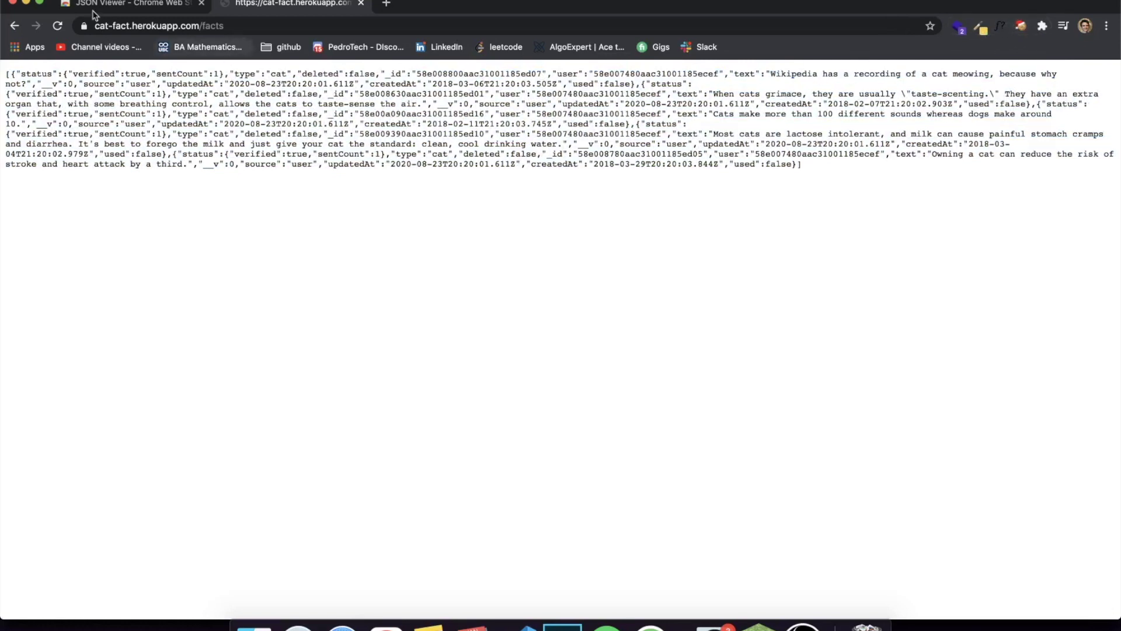
click(58, 26)
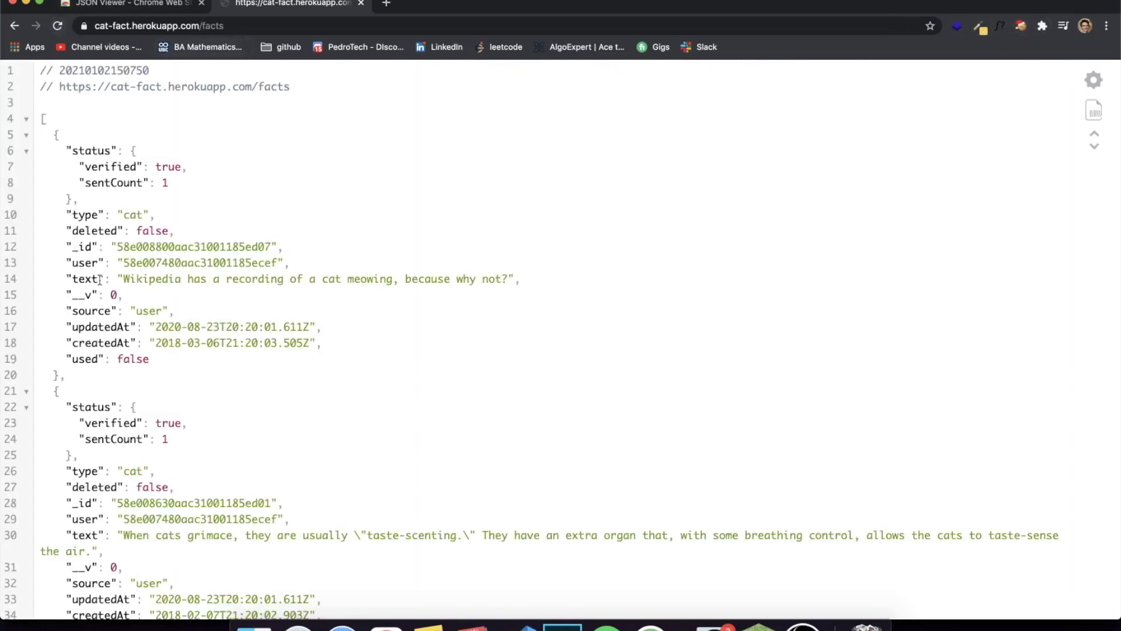
Step: Compare JSON Viewer's raw and formatted views of the cat-fact JSON, then open its settings
scroll(99, 280, down, 15)
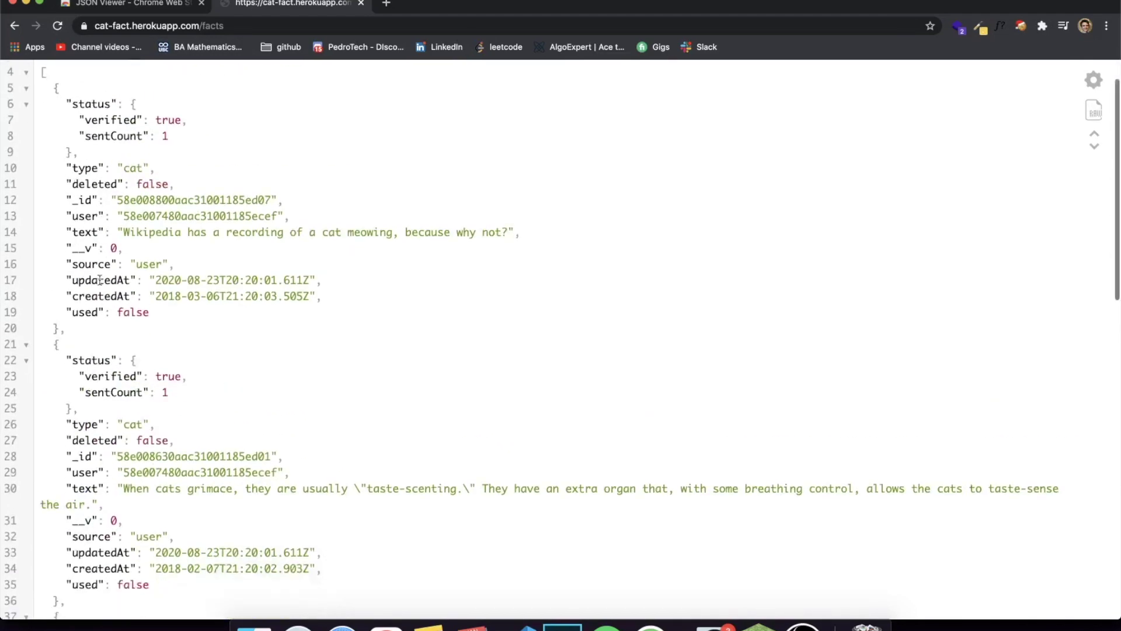
scroll(99, 280, up, 7)
scroll(100, 280, up, 8)
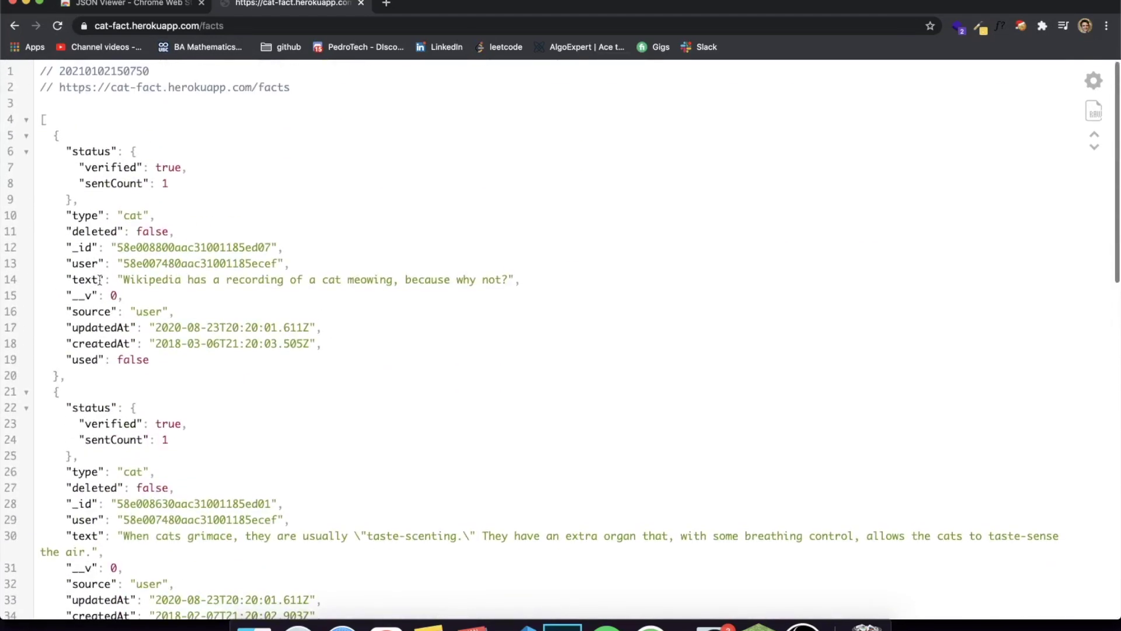
click(1091, 111)
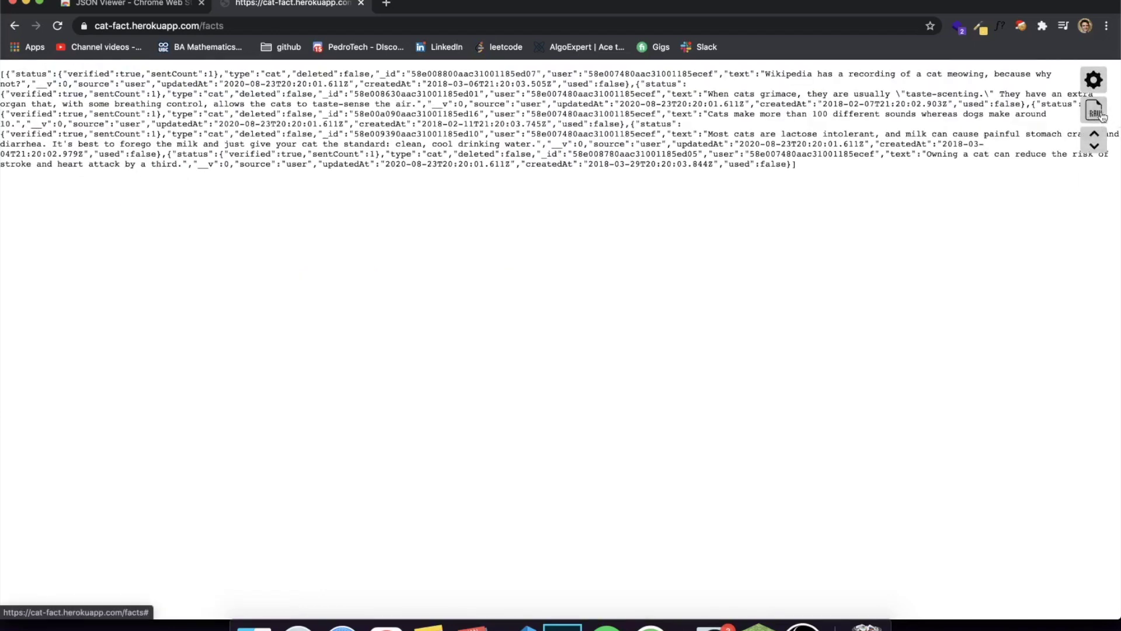
click(1092, 113)
scroll(700, 245, down, 10)
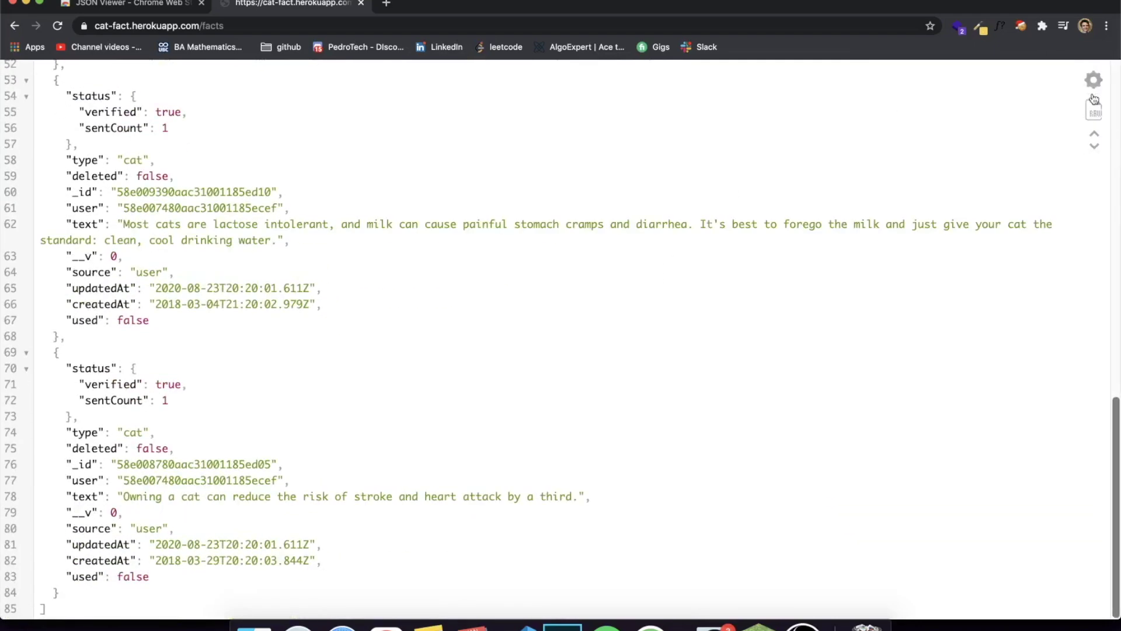
click(1092, 80)
Step: Look over the JSON Viewer options page's CSS editor, briefly visiting the cat-fact tab and back
scroll(362, 292, down, 15)
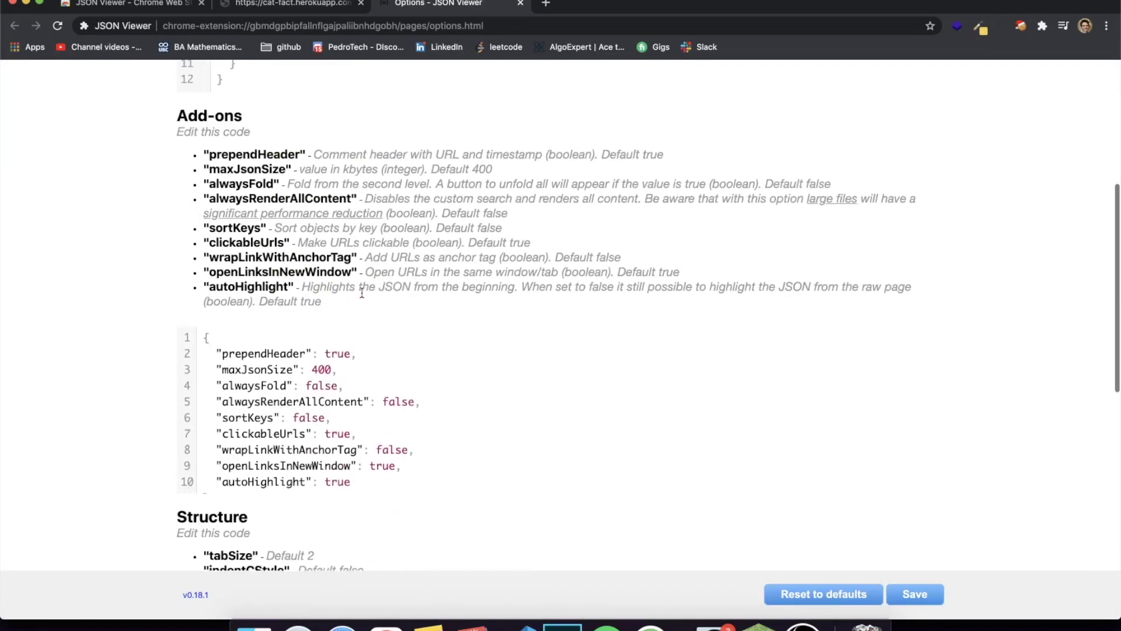
right_click(249, 270)
click(223, 282)
scroll(223, 282, up, 15)
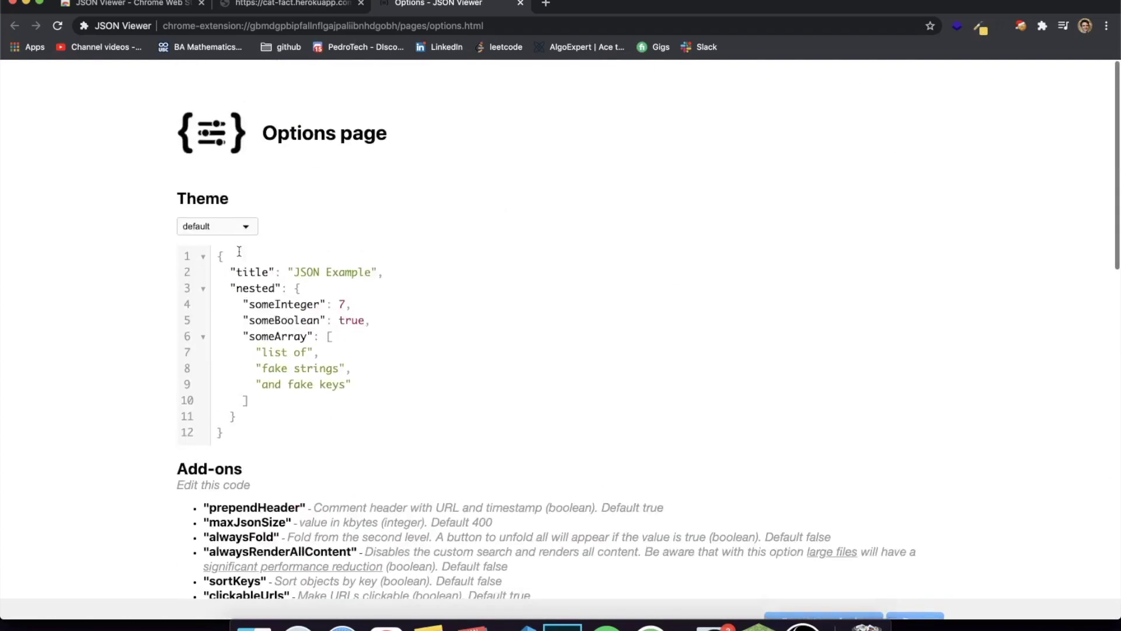
click(299, 5)
click(438, 4)
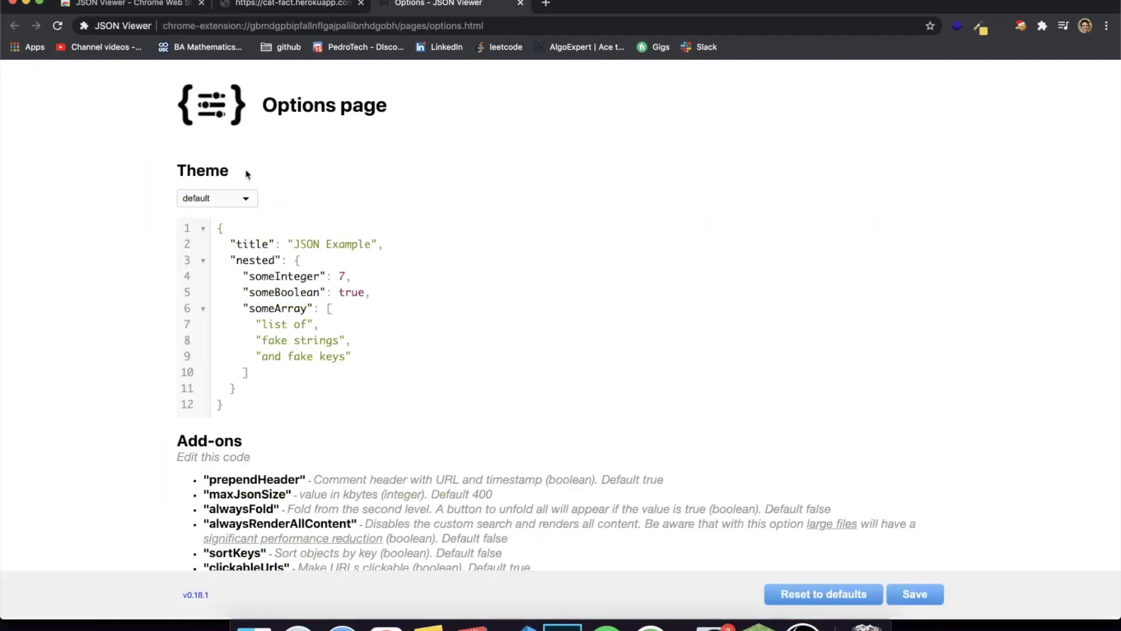
Step: Set the Theme to monokai, inspect its preview, and go back to the cat-fact tab
click(232, 197)
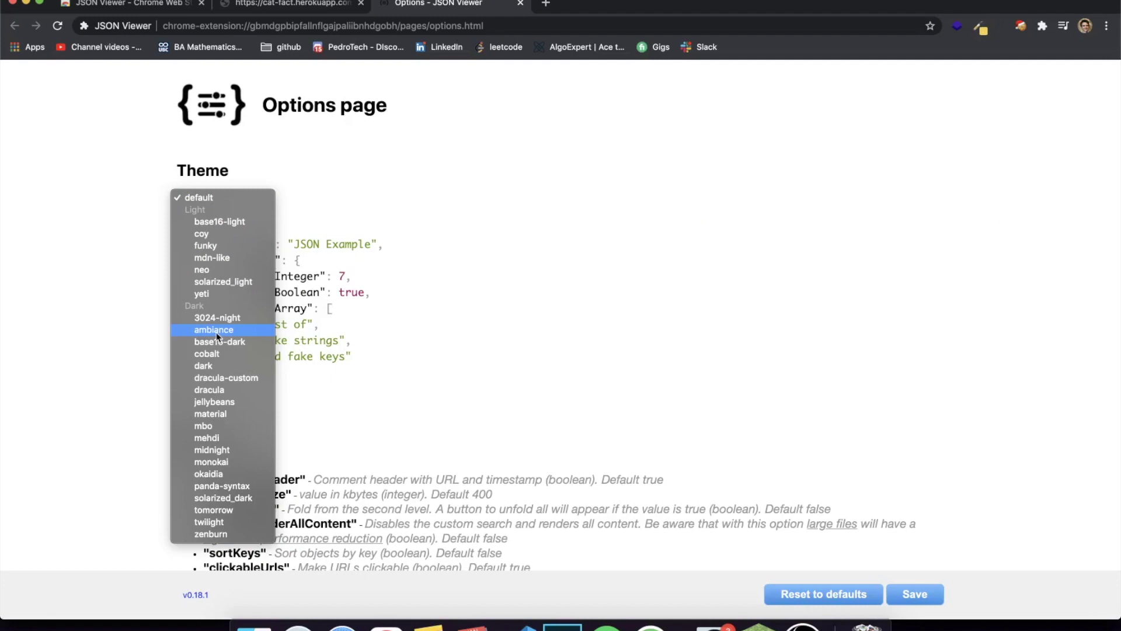
click(223, 462)
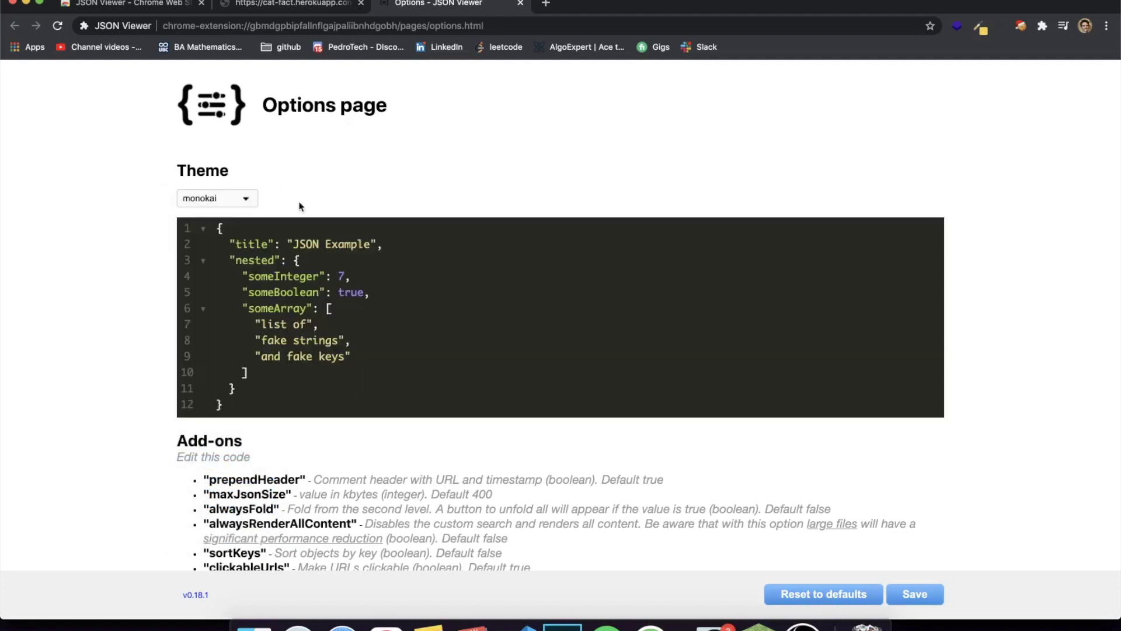
drag(266, 408, 219, 211)
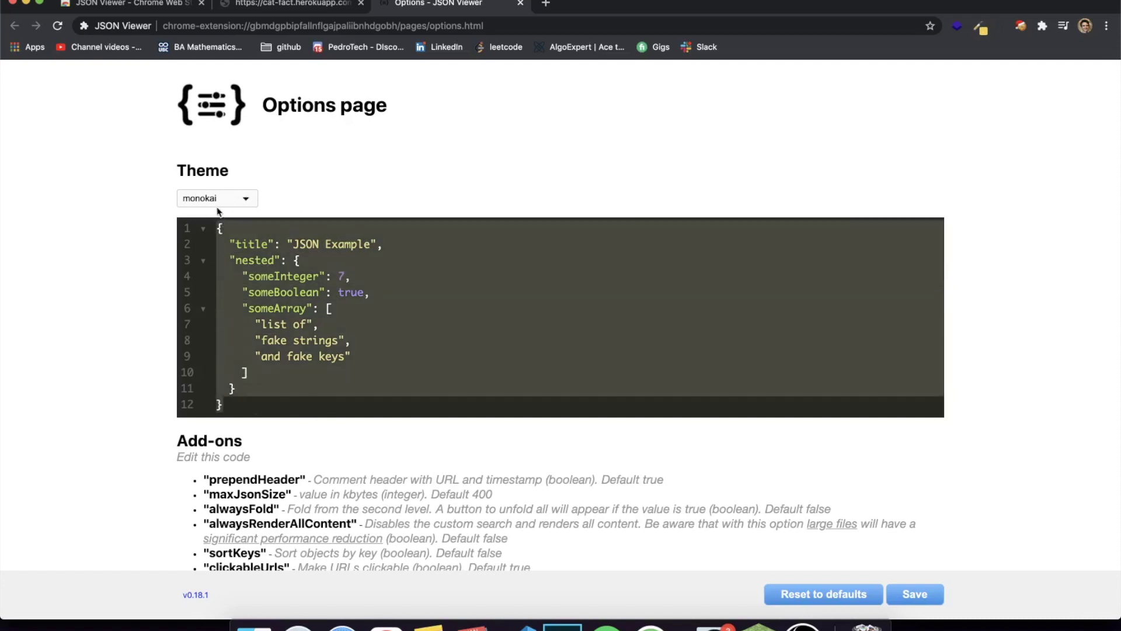
click(220, 228)
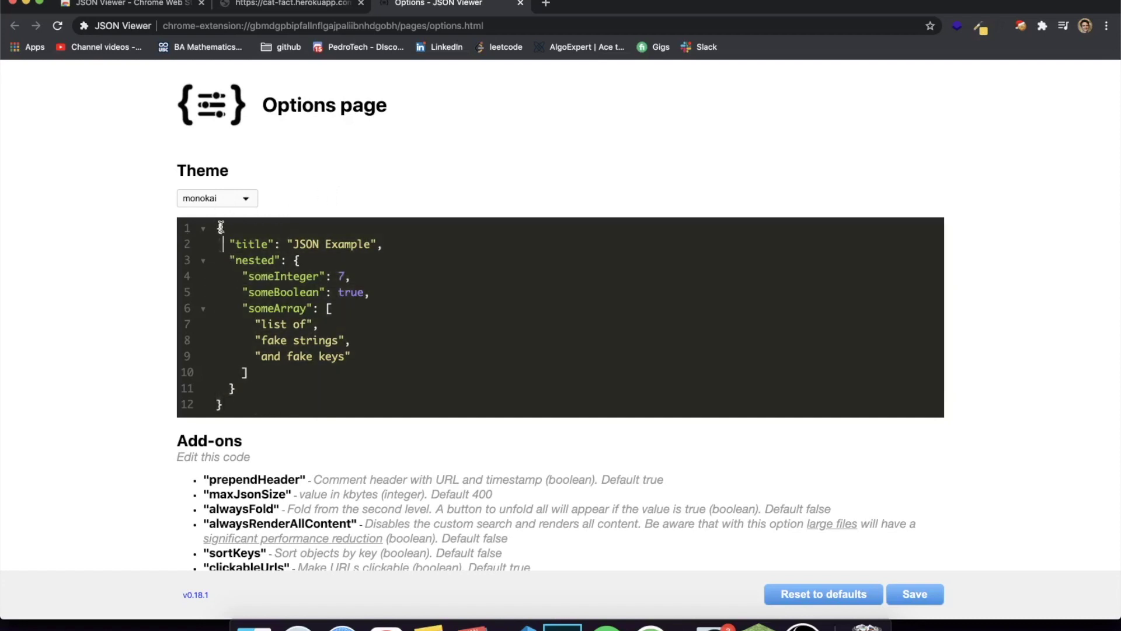
drag(221, 228, 200, 212)
click(256, 304)
drag(244, 408, 200, 225)
click(292, 3)
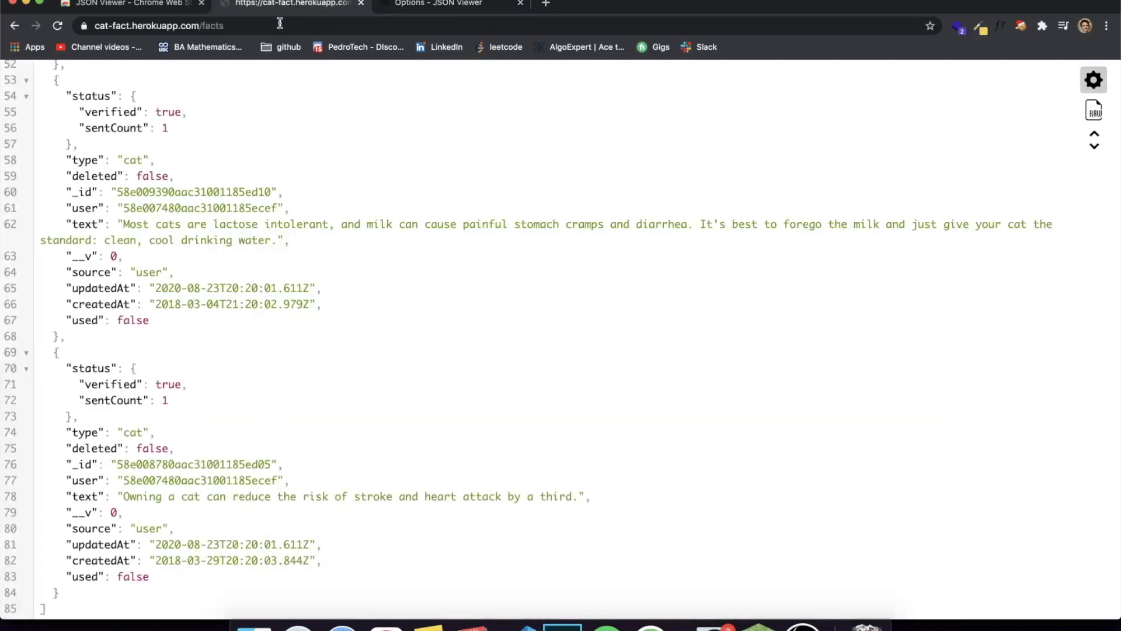
scroll(268, 194, up, 15)
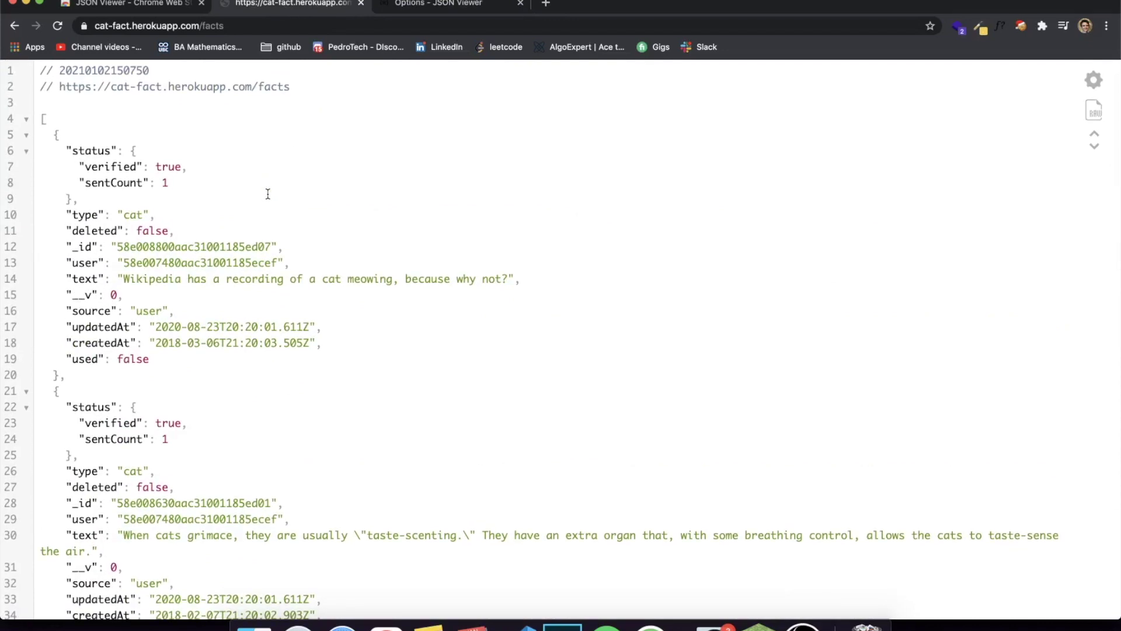